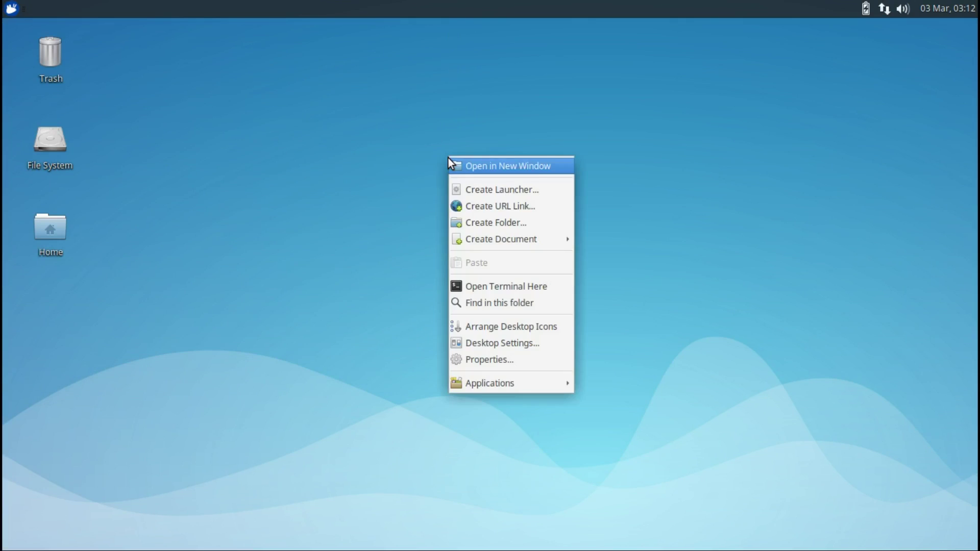
# Create a desktop launcher for Firefox Web Browser using the suggested application entry.
pyautogui.write('fire')
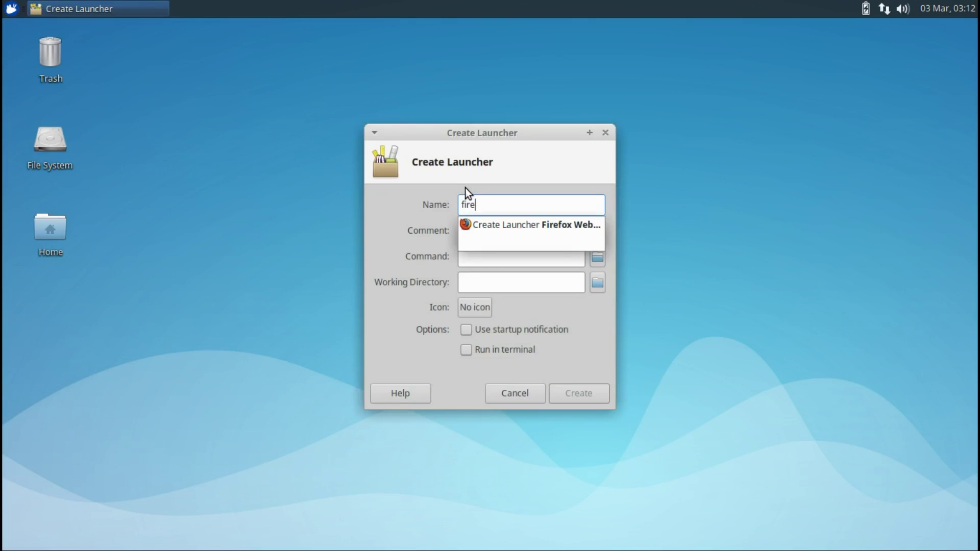
pyautogui.click(489, 225)
pyautogui.click(575, 398)
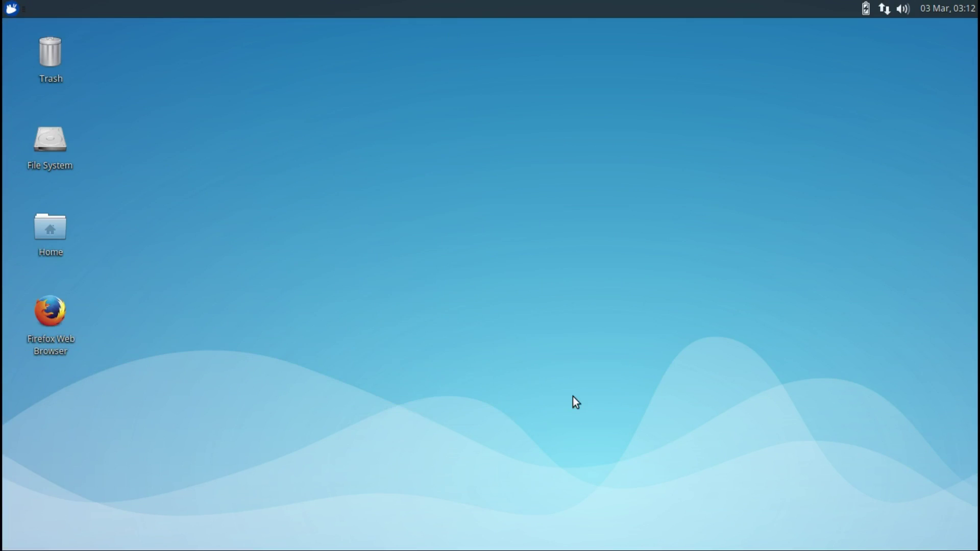
# Add a LibreOffice Writer launcher to the desktop from the installed applications.
pyautogui.click(11, 8)
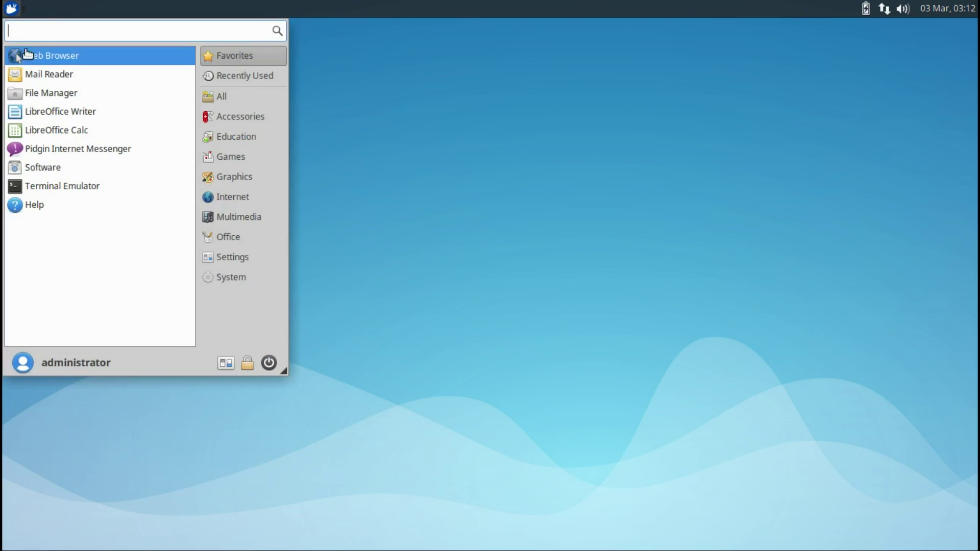
pyautogui.click(441, 220)
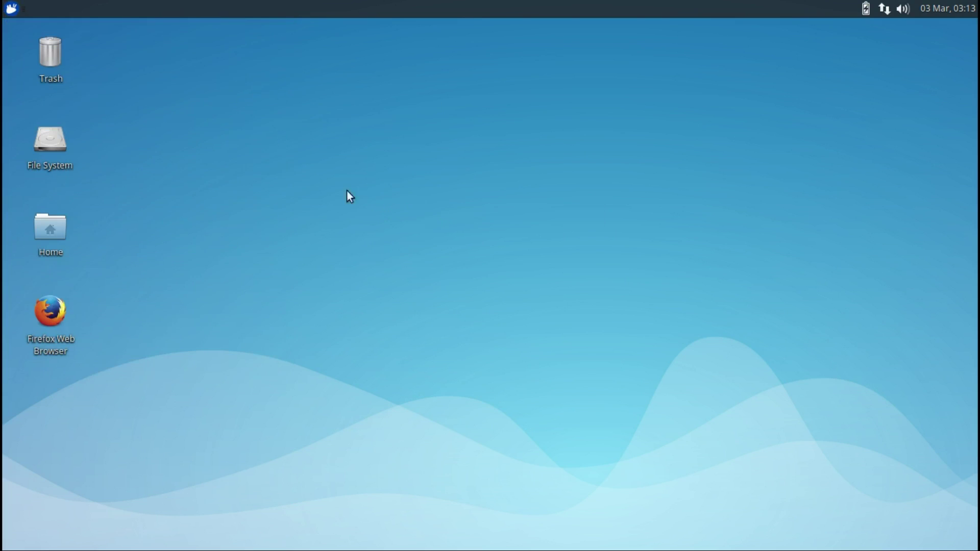
# Start a new desktop URL link and give it the gmail icon, found by searching all icons for "mail".
pyautogui.rightClick(308, 185)
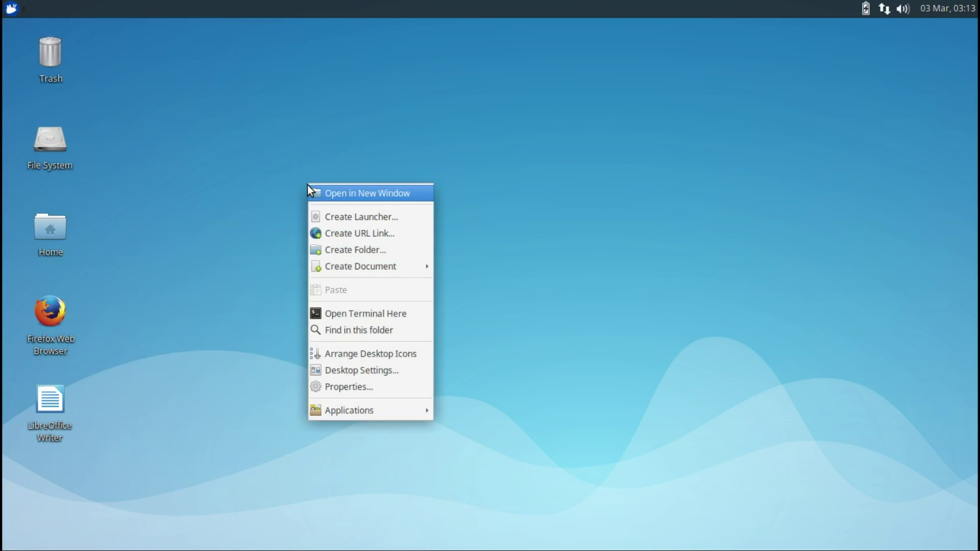
pyautogui.click(329, 233)
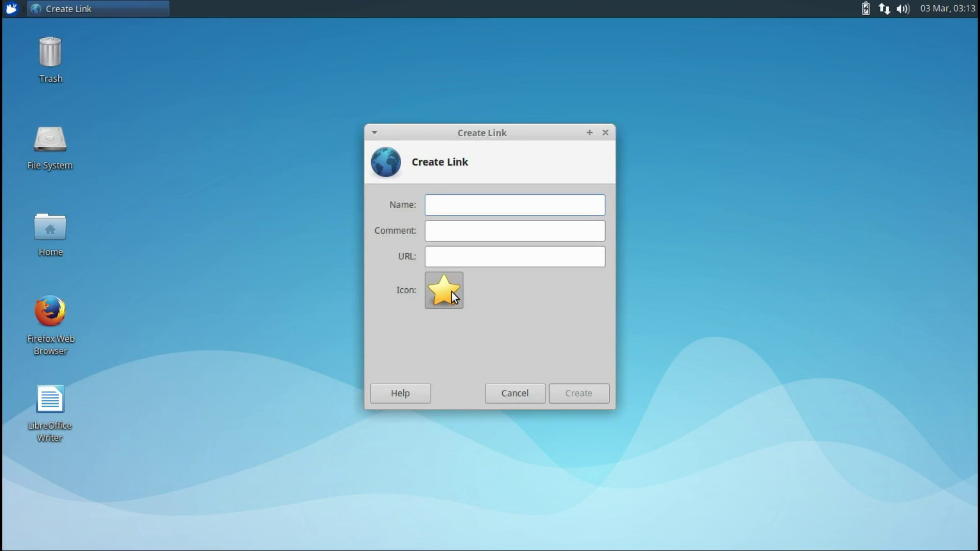
pyautogui.click(452, 292)
pyautogui.click(454, 112)
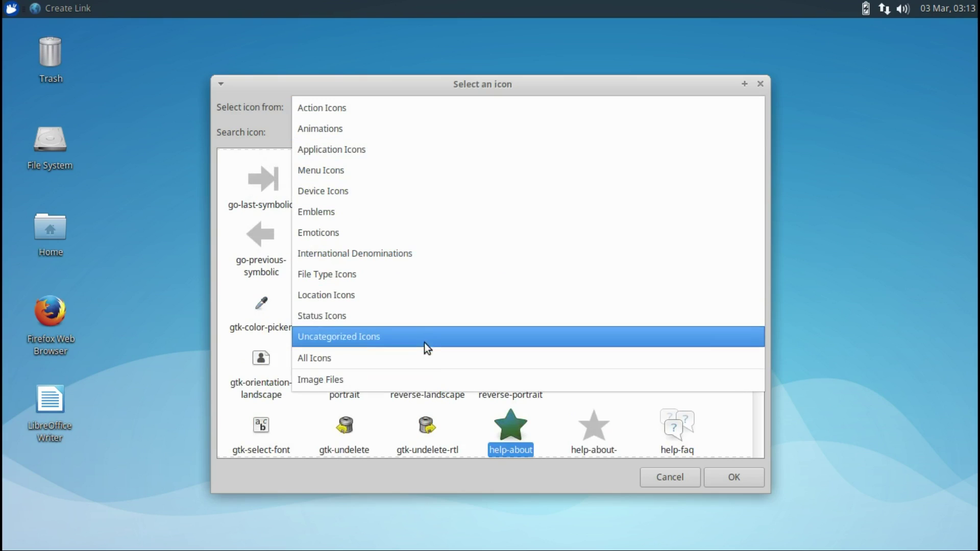
pyautogui.click(426, 358)
pyautogui.write('mail')
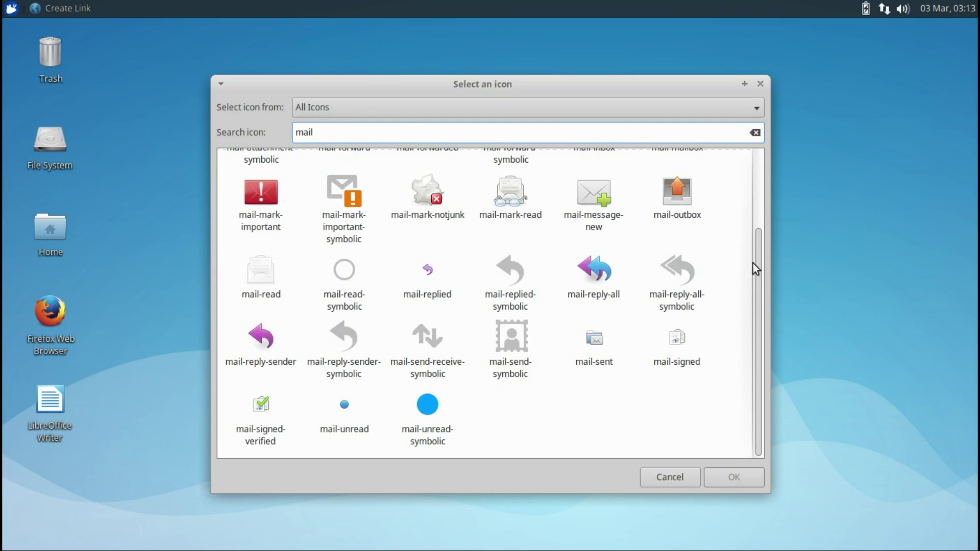
pyautogui.moveTo(755, 269); pyautogui.dragTo(754, 156)
pyautogui.click(511, 176)
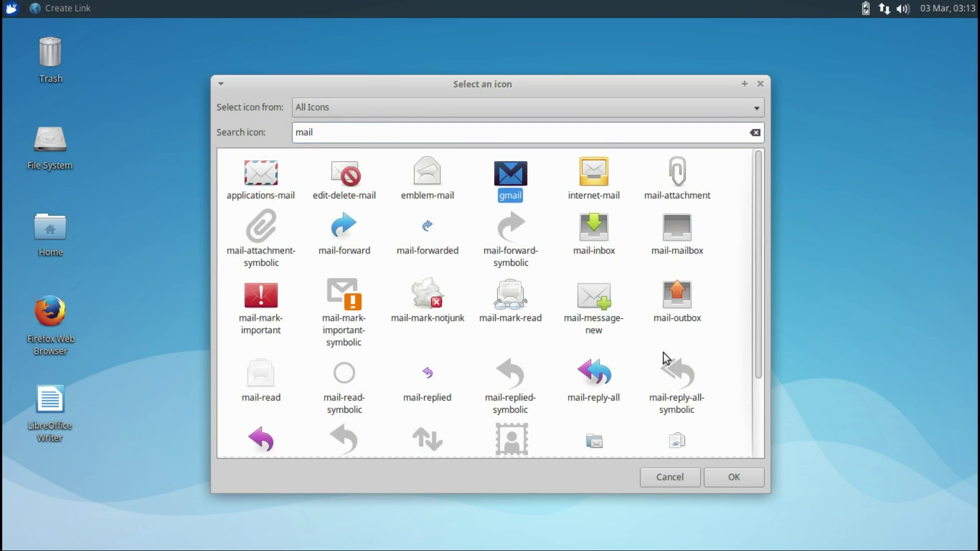
pyautogui.click(723, 479)
# Point the link to the Gmail web address, name it "mail" and create it on the desktop.
pyautogui.click(548, 262)
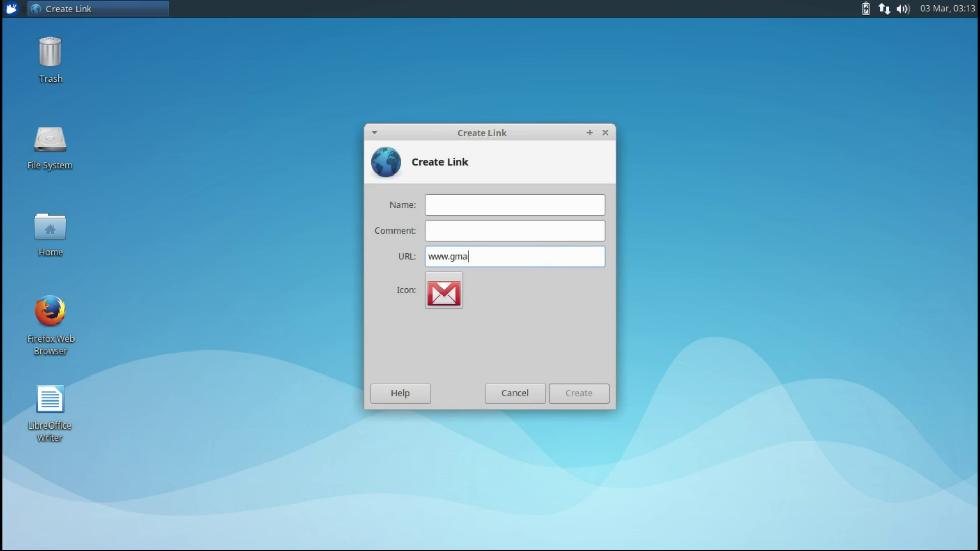
pyautogui.write('mail')
pyautogui.click(568, 393)
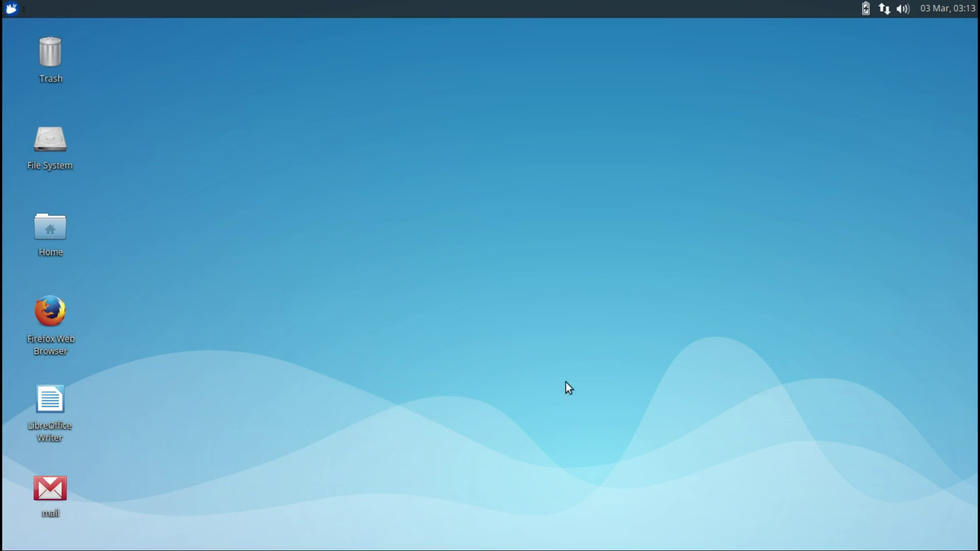
# Create a folder on the desktop with the default name New Folder.
pyautogui.rightClick(546, 277)
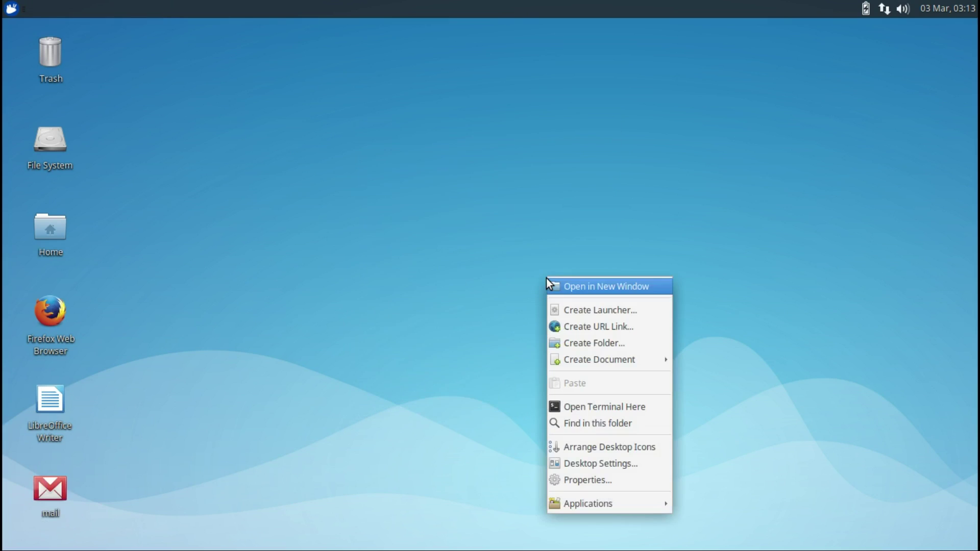
pyautogui.click(566, 342)
pyautogui.click(562, 299)
# Create an OpenDocument Text file on the desktop, keeping the default name OpenDocument Text.odt.
pyautogui.rightClick(564, 299)
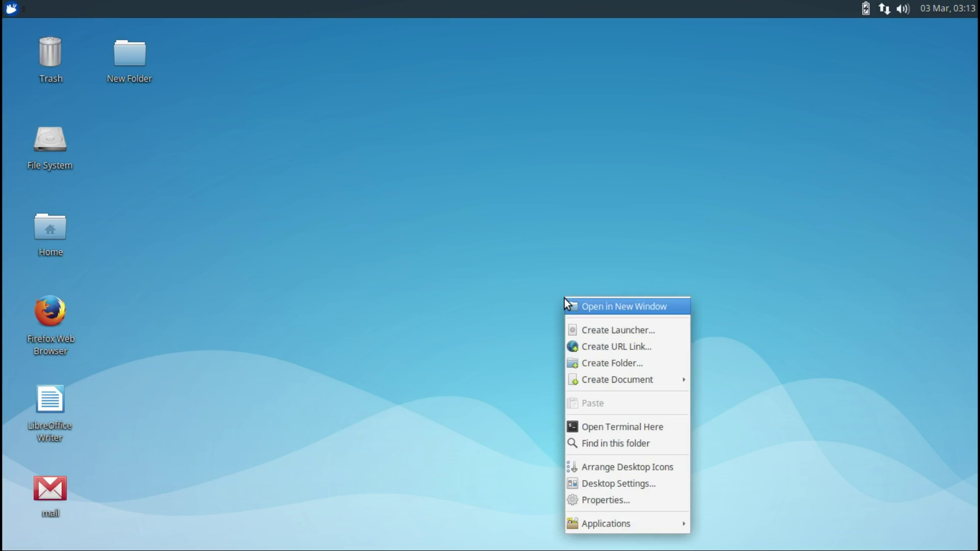
pyautogui.moveTo(613, 385)
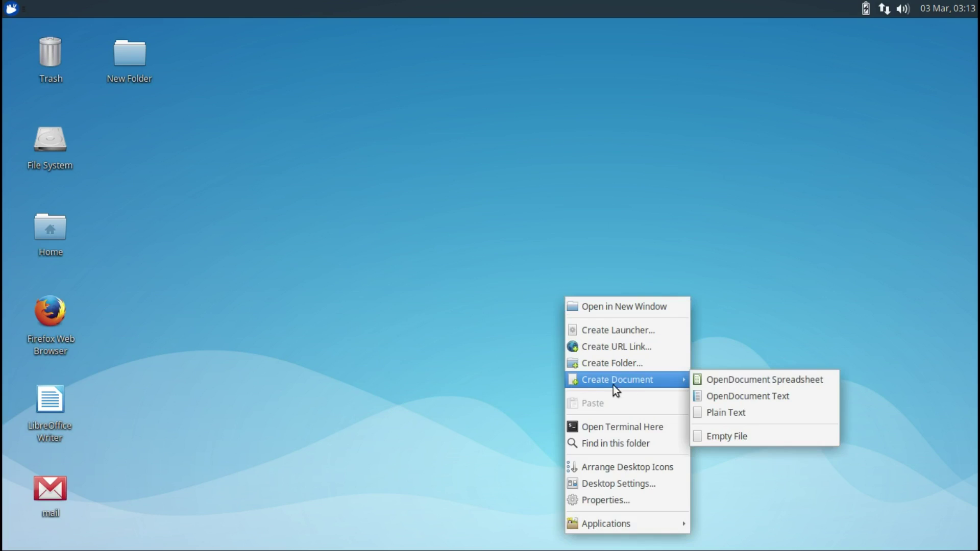
pyautogui.click(716, 395)
pyautogui.click(569, 299)
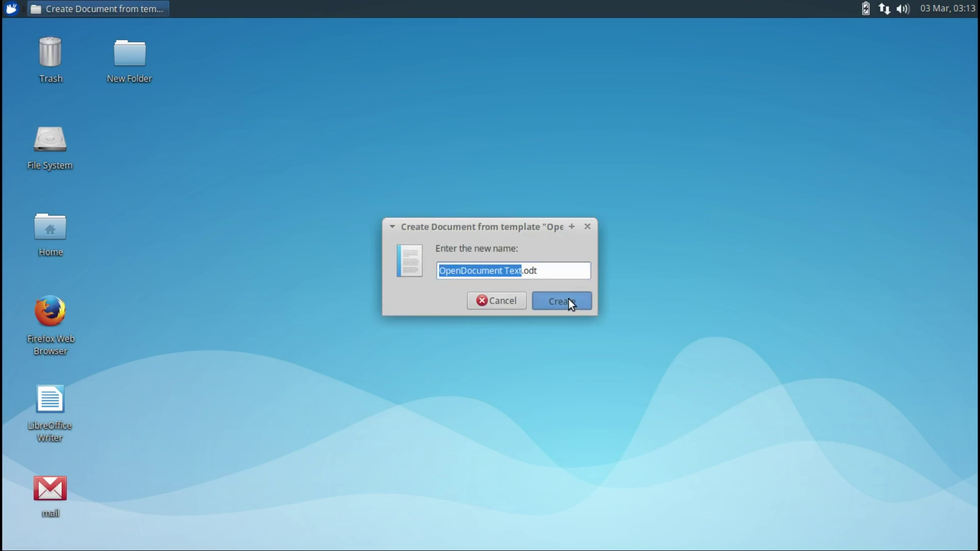
# Open a terminal in the desktop folder, check the kernel version with uname -r, and close the terminal.
pyautogui.rightClick(566, 294)
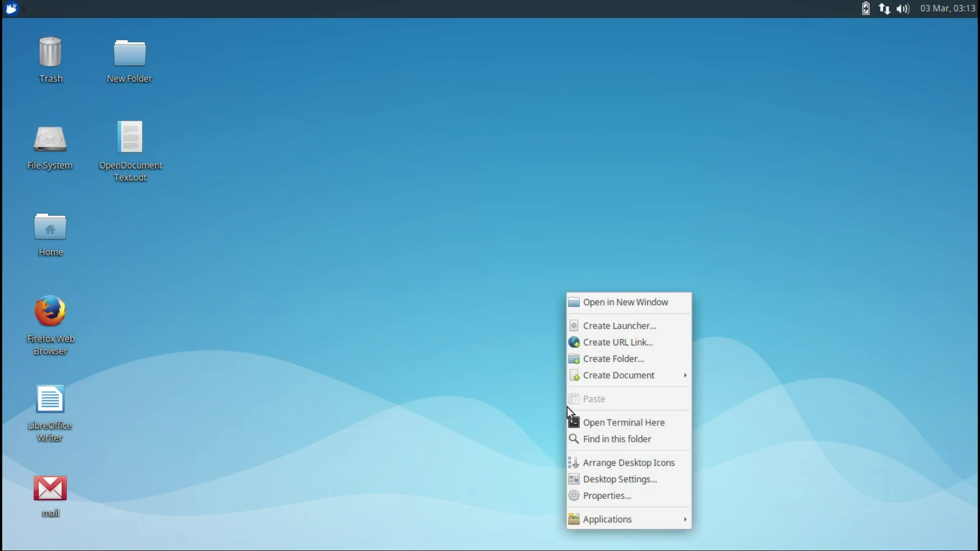
pyautogui.click(576, 427)
pyautogui.write('u')
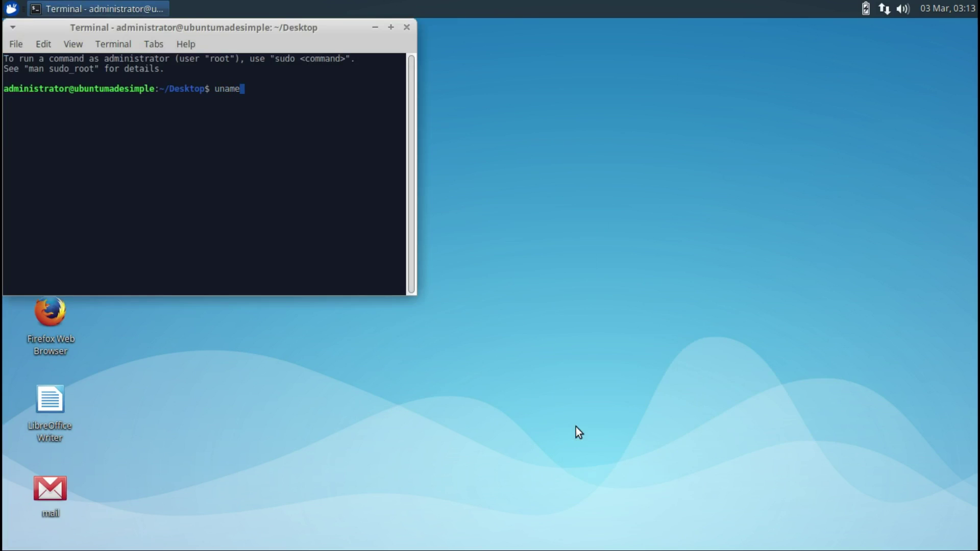
pyautogui.write('name -r')
pyautogui.press('Return')
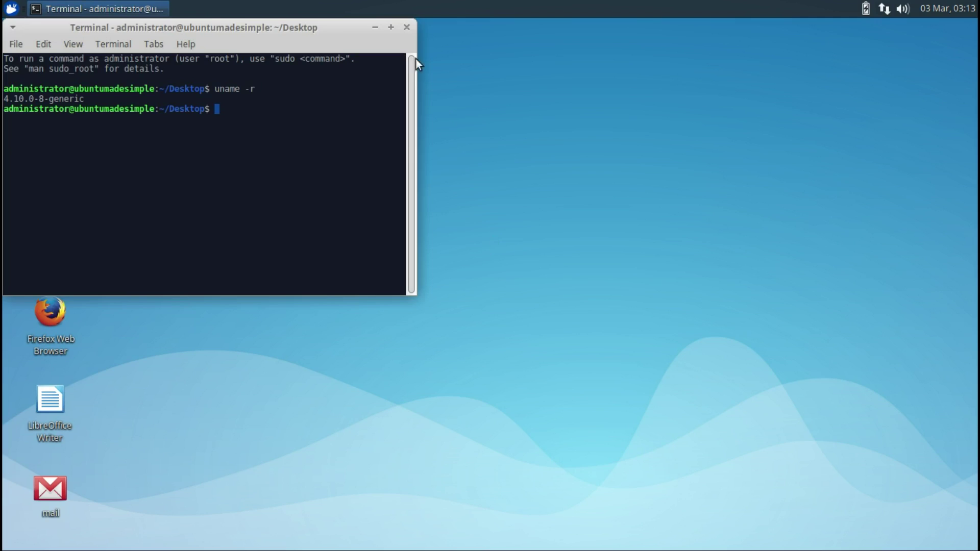
pyautogui.click(407, 28)
# Open the file search for the desktop folder and update its search database, authenticating with the administrator password.
pyautogui.rightClick(456, 140)
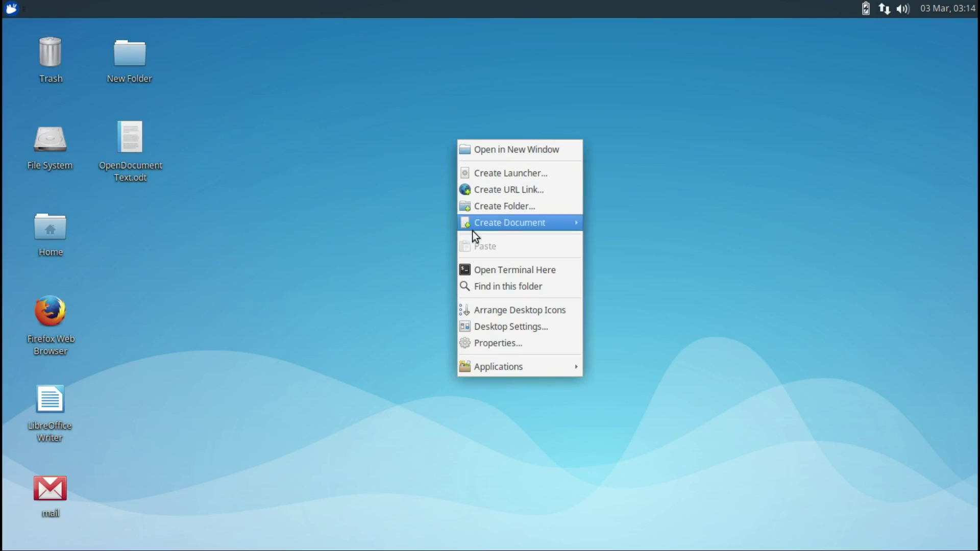
pyautogui.click(474, 286)
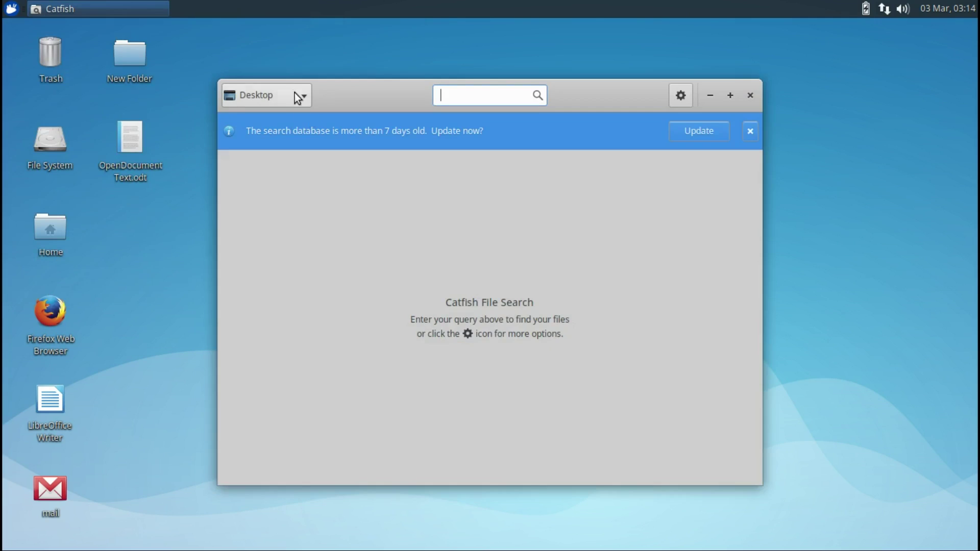
pyautogui.click(713, 129)
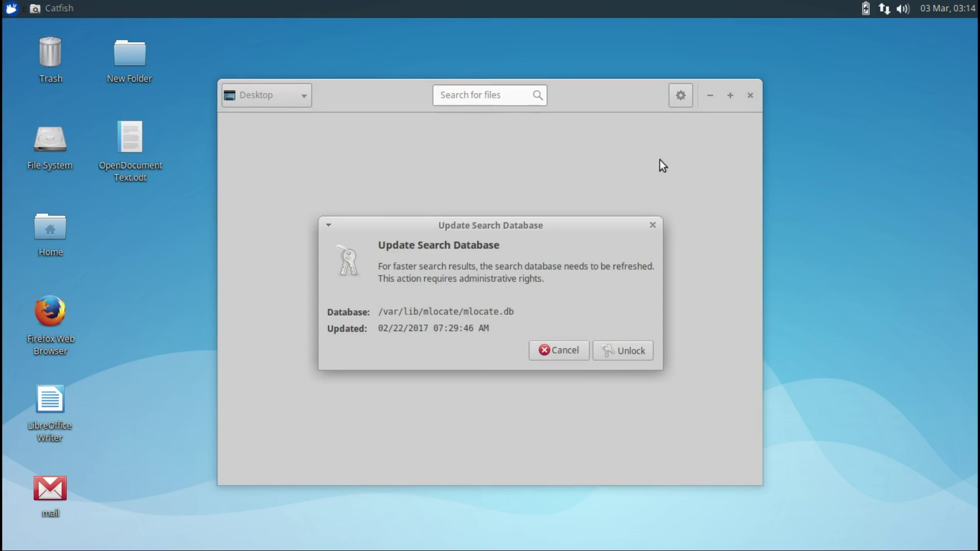
pyautogui.click(619, 355)
pyautogui.write('•••••••')
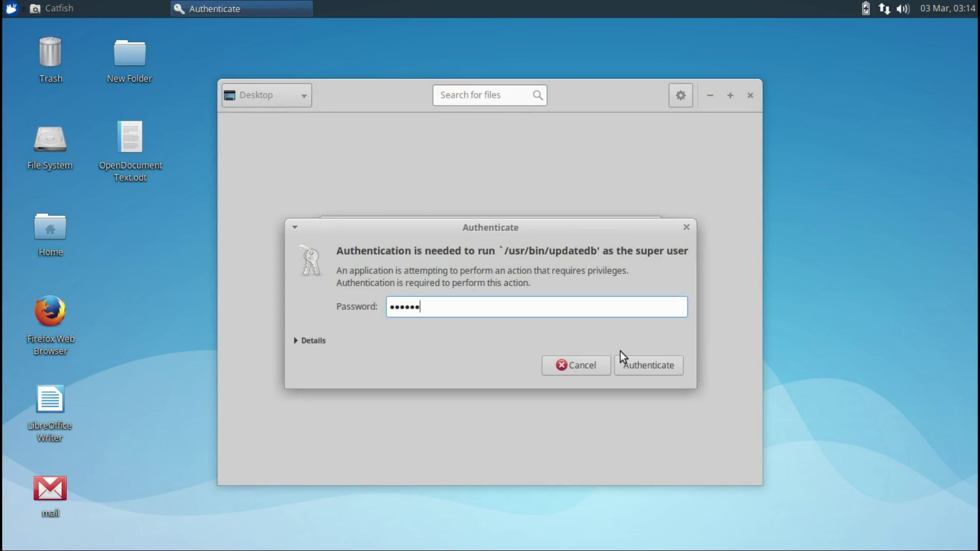
pyautogui.press('Return')
pyautogui.click(619, 378)
# Search the desktop folder for "new" and close the file search.
pyautogui.click(506, 95)
pyautogui.write('new')
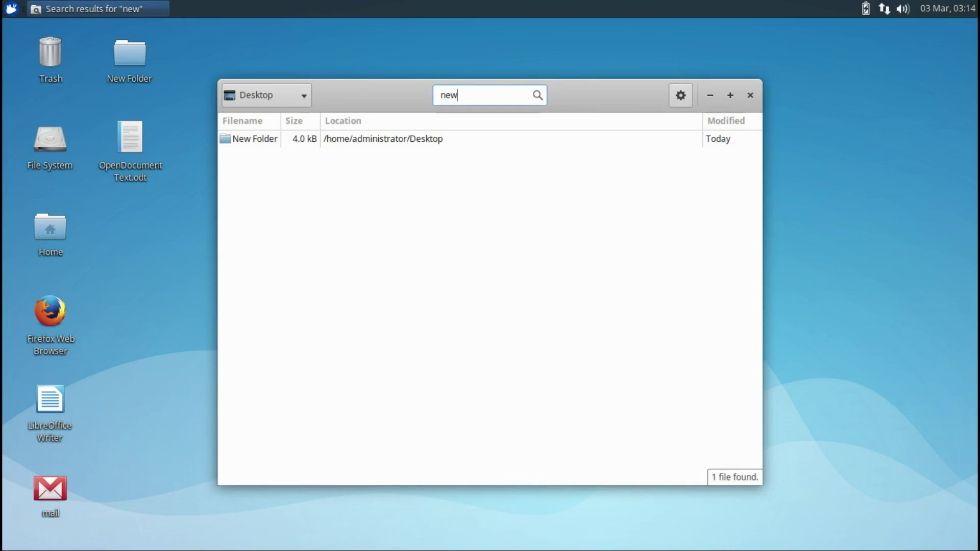
pyautogui.click(750, 96)
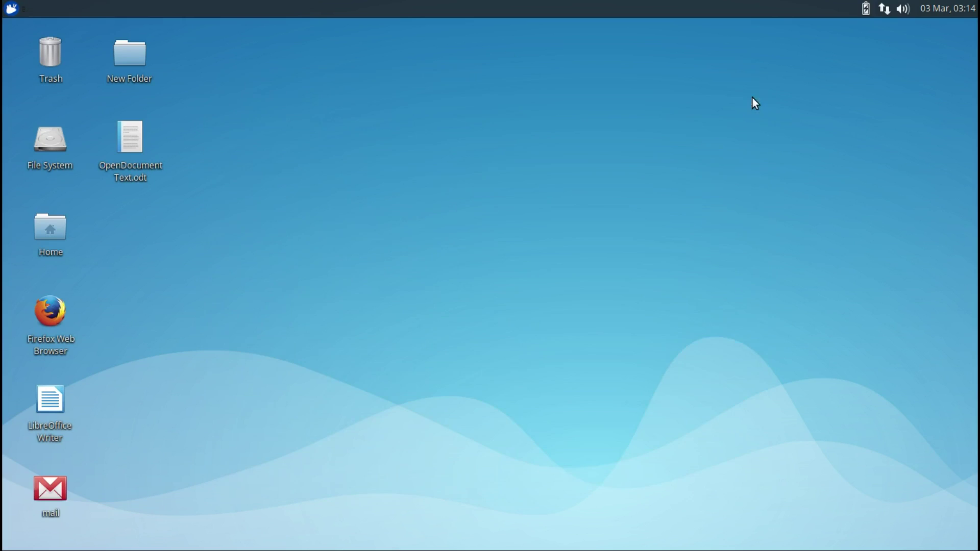
# Arrange the desktop icons automatically.
pyautogui.rightClick(593, 218)
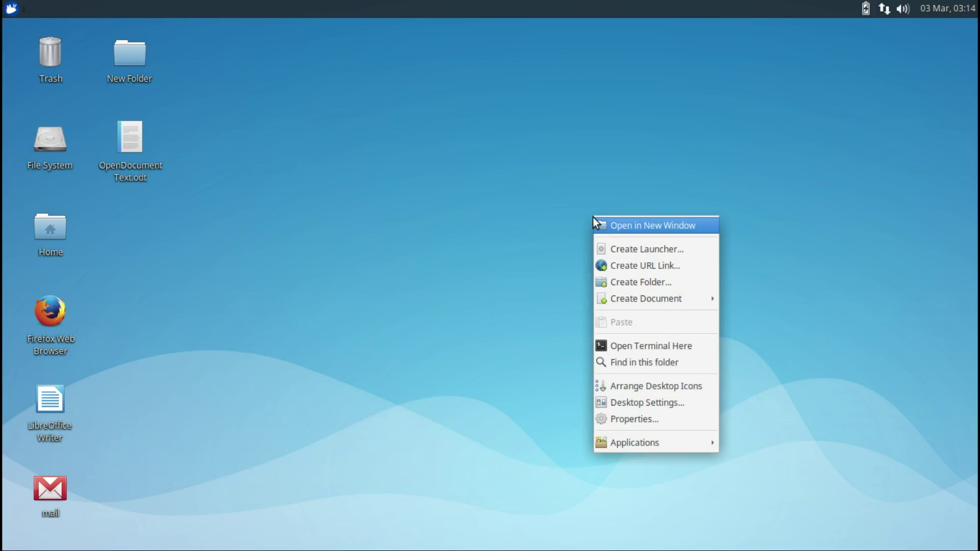
pyautogui.click(616, 389)
# Review the desktop's menu and icon settings, set the squirrel-on-a-tree image as the wallpaper, and close the settings.
pyautogui.rightClick(570, 338)
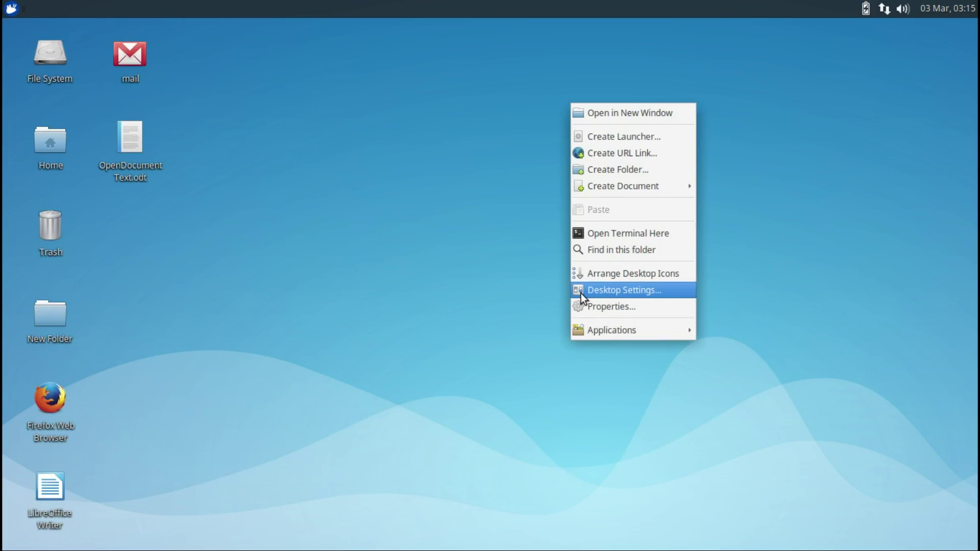
pyautogui.click(581, 293)
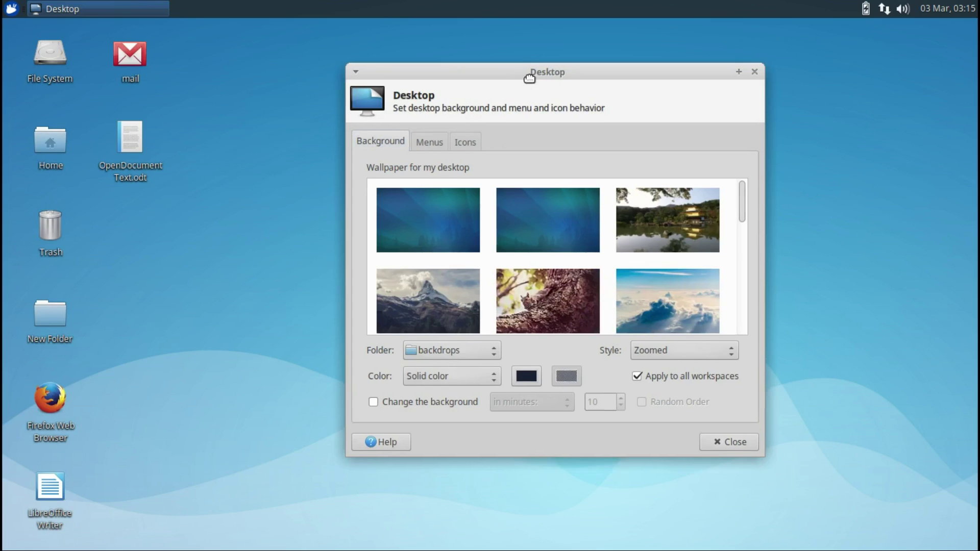
pyautogui.doubleClick(526, 78)
pyautogui.click(77, 97)
pyautogui.click(113, 101)
pyautogui.click(52, 97)
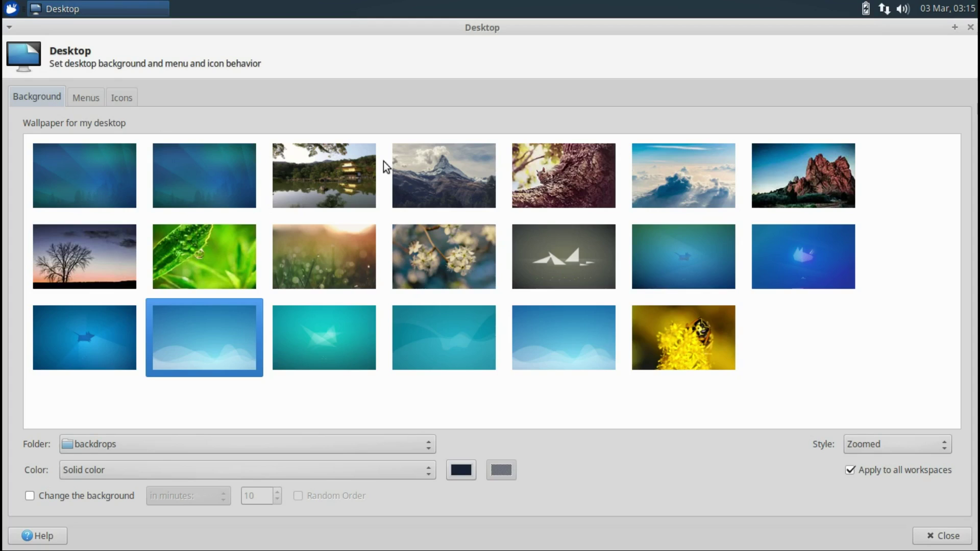
pyautogui.click(512, 176)
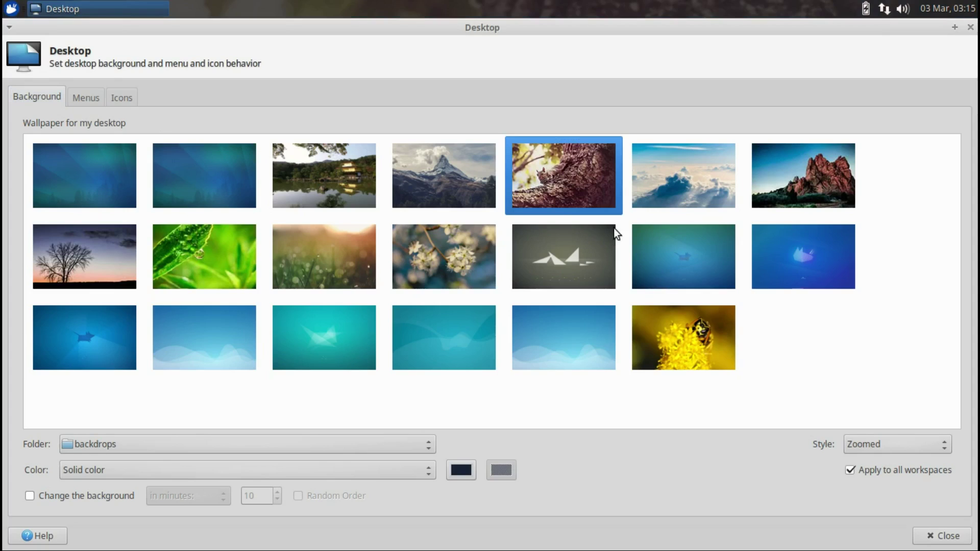
pyautogui.click(970, 27)
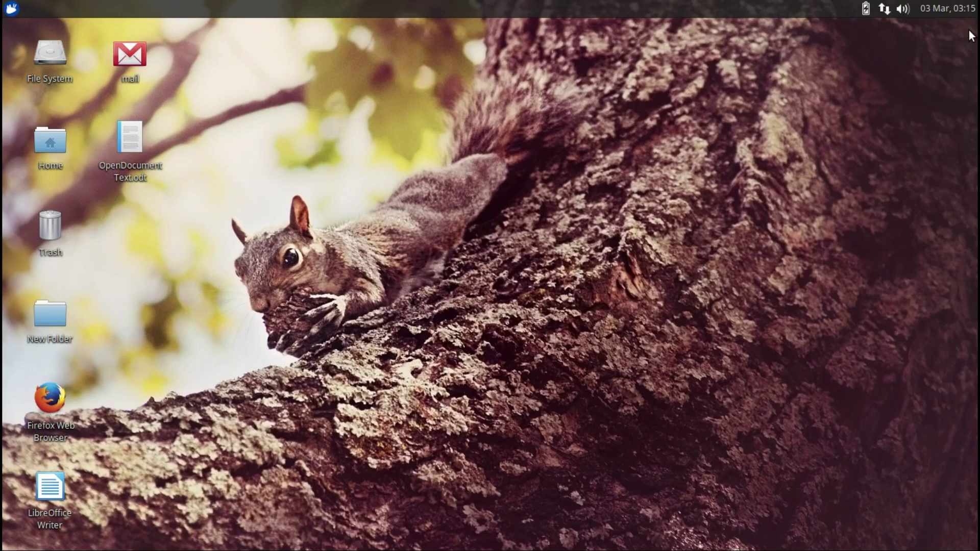
# Review the desktop folder's general properties, emblems and permissions, and close its properties.
pyautogui.rightClick(650, 183)
pyautogui.click(681, 384)
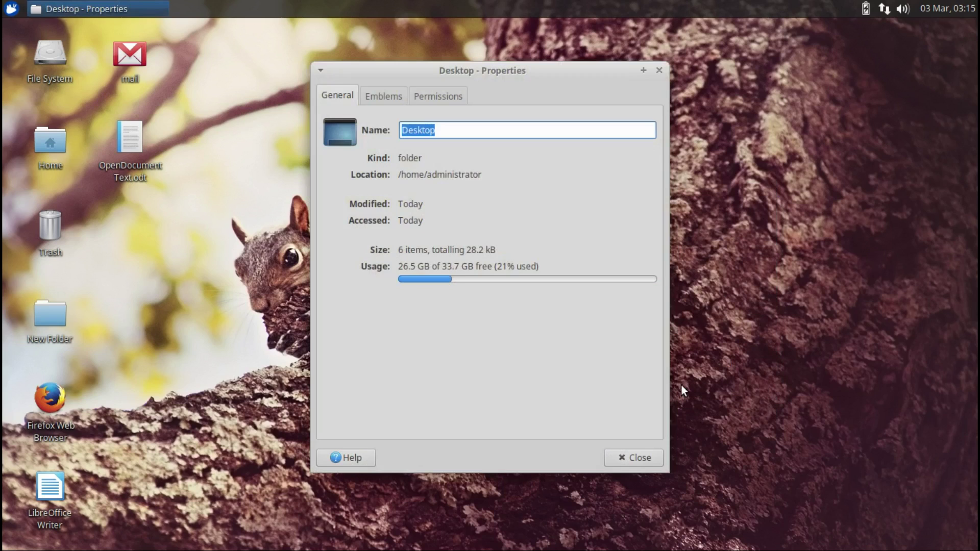
pyautogui.click(396, 99)
pyautogui.click(430, 100)
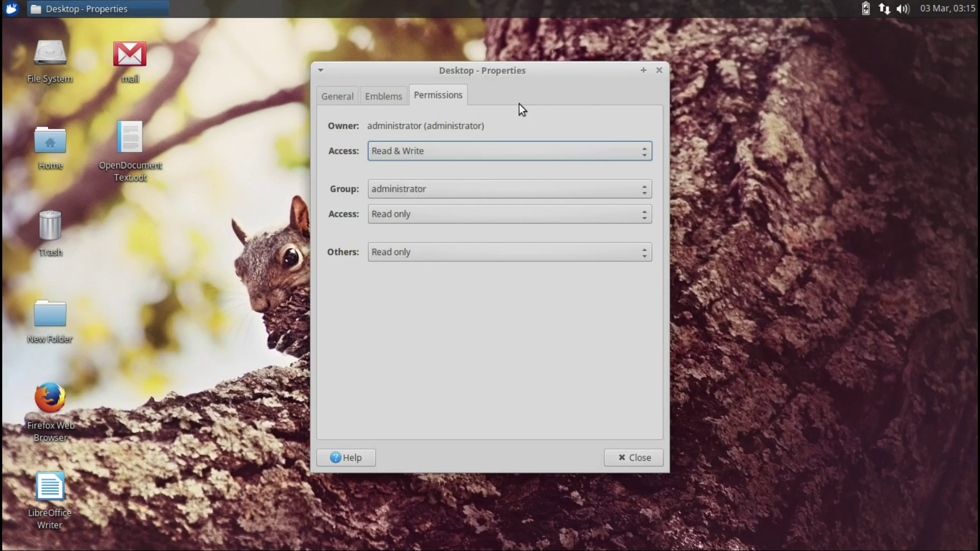
pyautogui.click(659, 72)
# Browse the application categories from the desktop, view the About Xfce information and close it.
pyautogui.rightClick(492, 176)
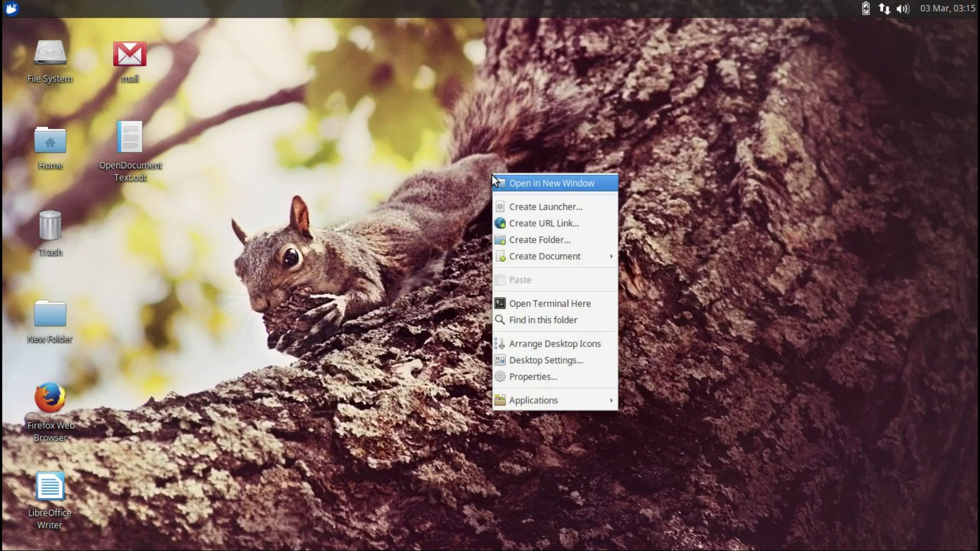
pyautogui.moveTo(592, 403)
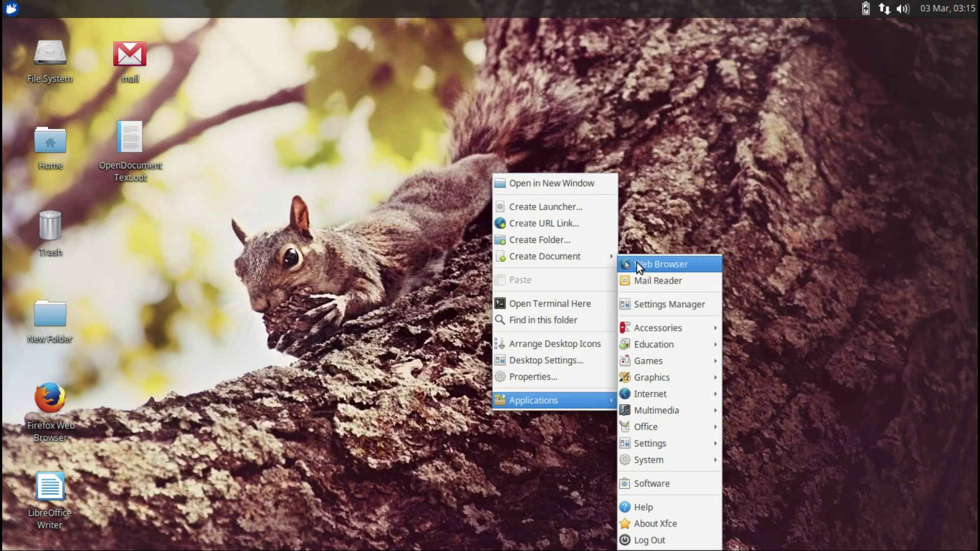
pyautogui.moveTo(643, 328)
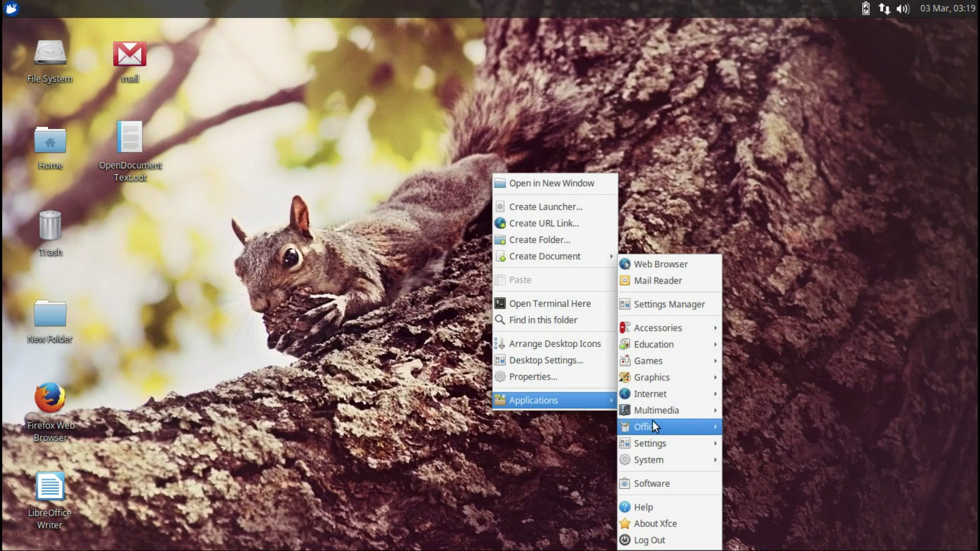
pyautogui.moveTo(654, 427)
pyautogui.moveTo(659, 446)
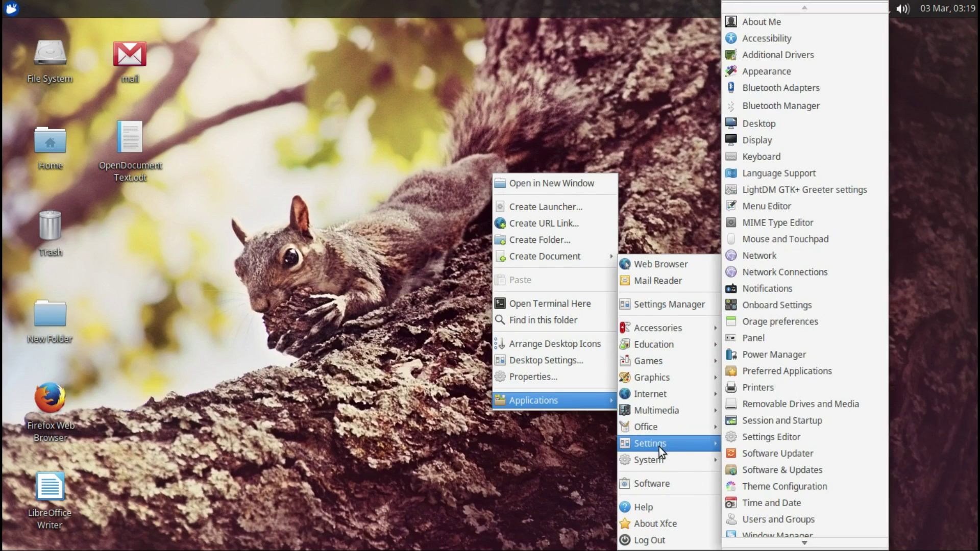
pyautogui.click(658, 525)
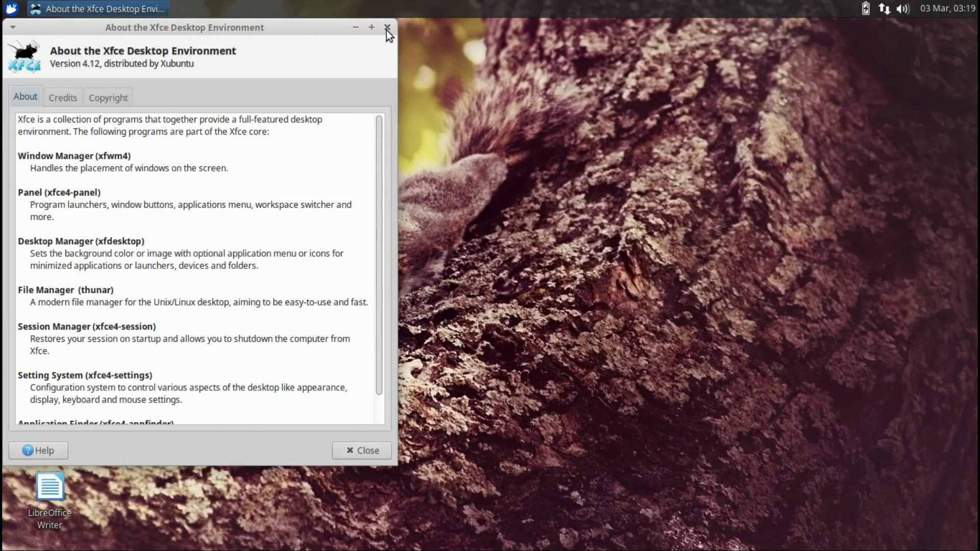
pyautogui.click(387, 28)
# Look at the panel's applications menu, clock, sound and network indicators, closing each one again.
pyautogui.click(12, 9)
pyautogui.click(12, 9)
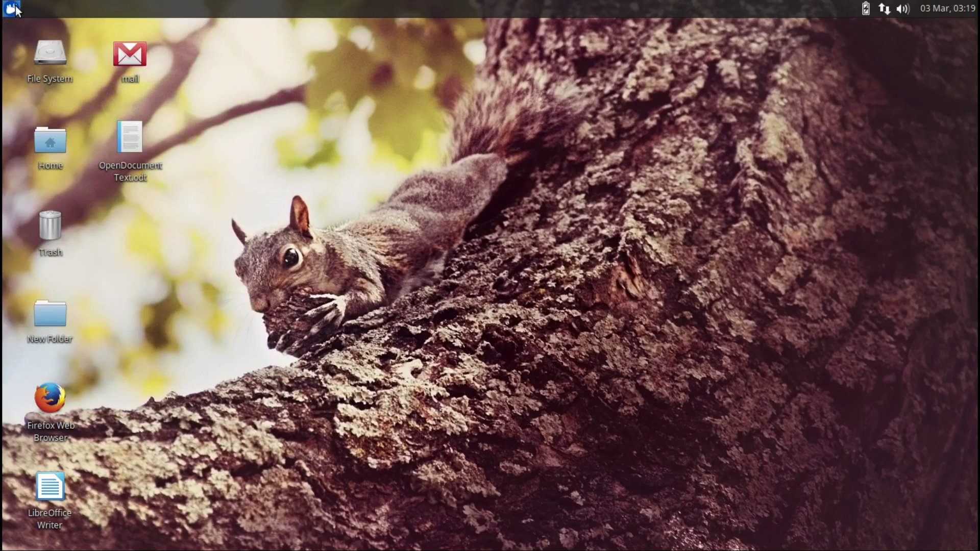
pyautogui.click(941, 7)
pyautogui.click(940, 6)
pyautogui.click(903, 8)
pyautogui.click(902, 9)
pyautogui.click(887, 8)
pyautogui.click(887, 8)
# View the panel's About information, request the panel's help and close the About dialog.
pyautogui.rightClick(782, 8)
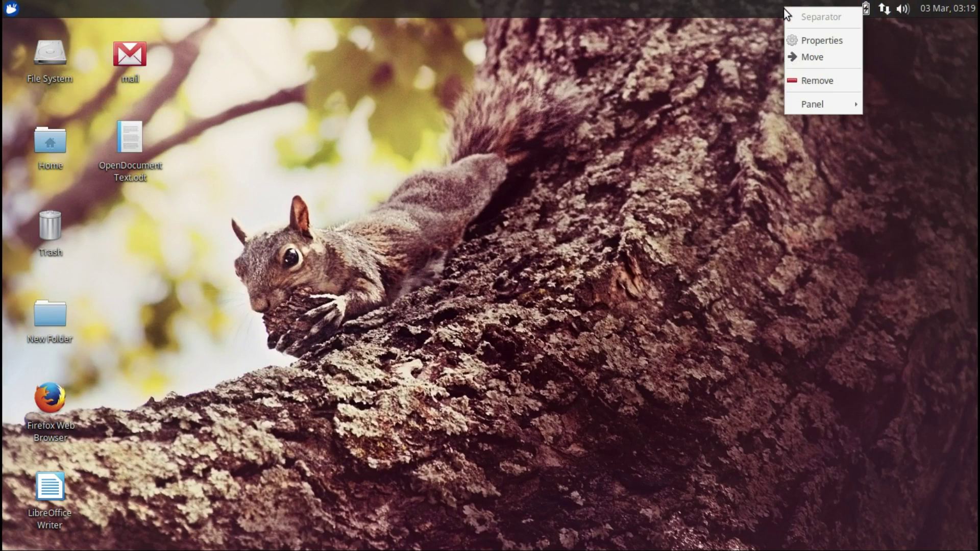
pyautogui.moveTo(825, 102)
pyautogui.click(891, 185)
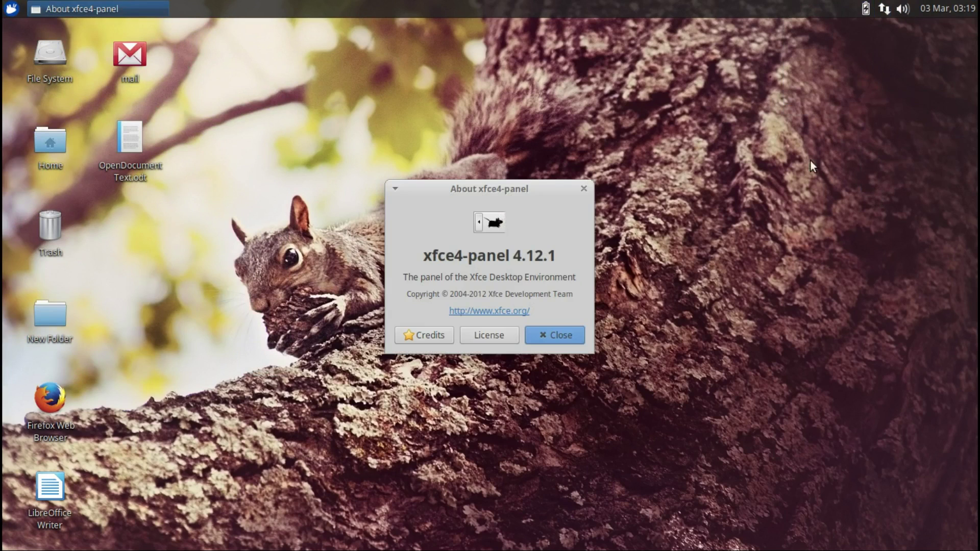
pyautogui.rightClick(607, 9)
pyautogui.moveTo(648, 103)
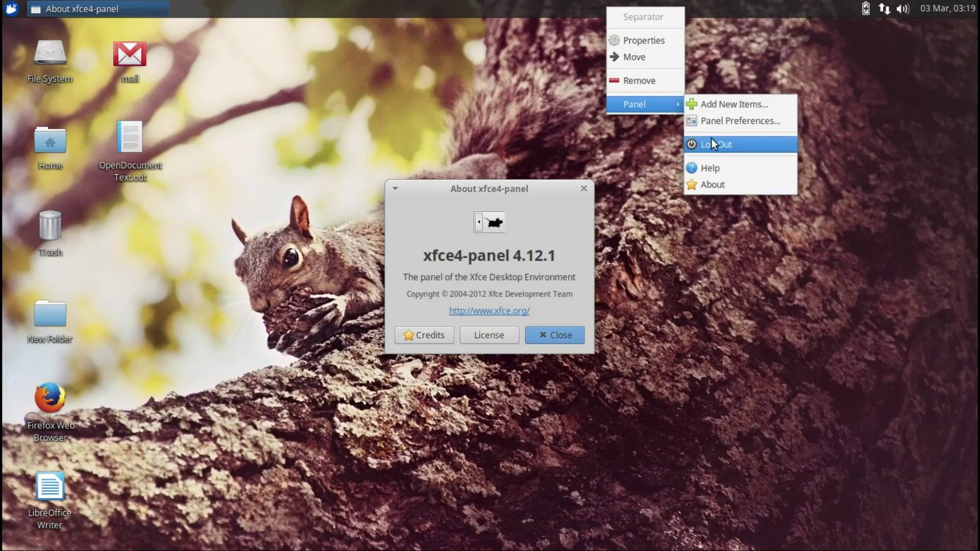
pyautogui.click(713, 164)
pyautogui.click(593, 337)
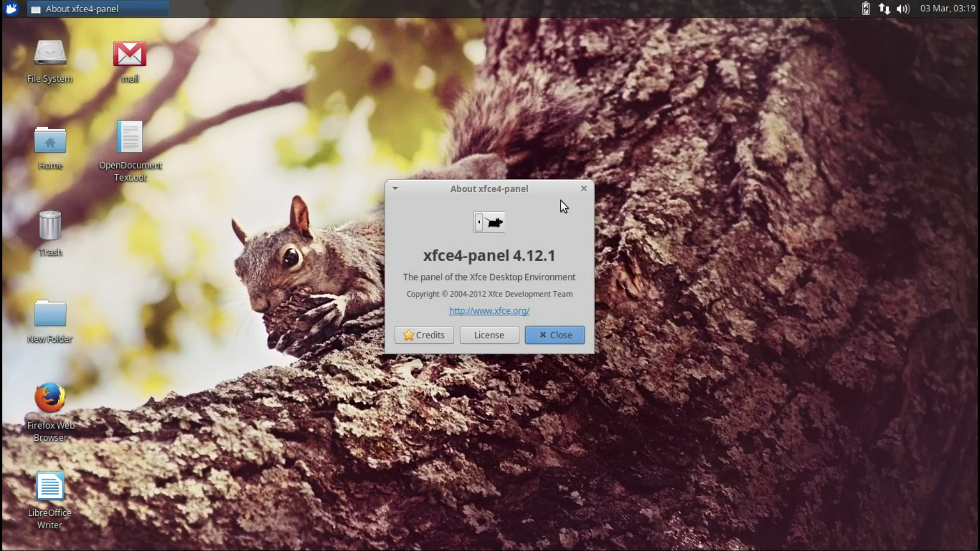
pyautogui.click(583, 188)
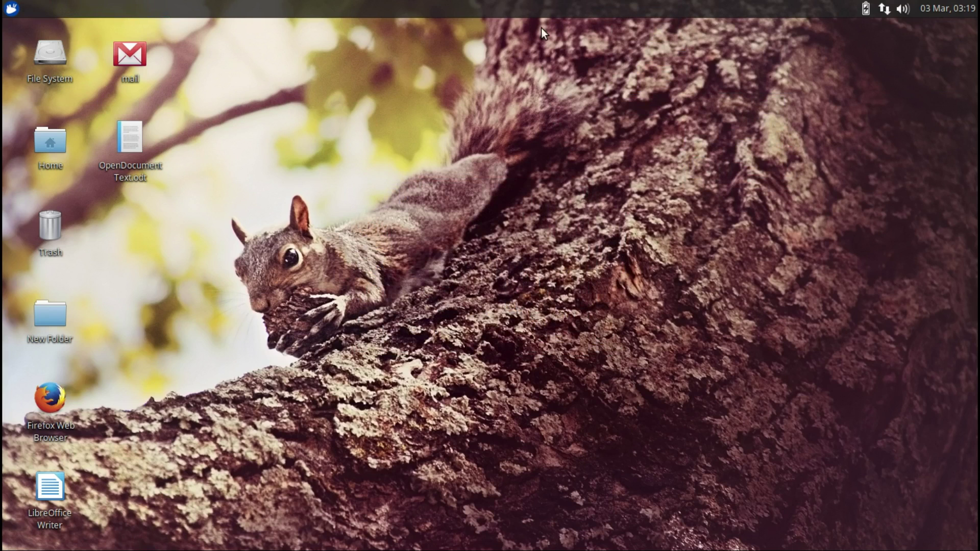
# Open the log-out options for the session from the panel and cancel them.
pyautogui.rightClick(538, 5)
pyautogui.moveTo(604, 102)
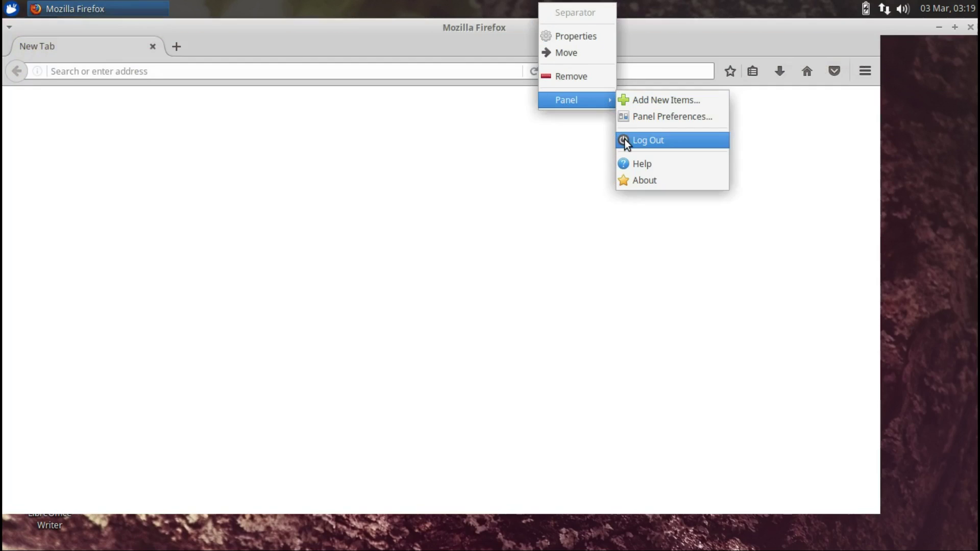
pyautogui.click(623, 139)
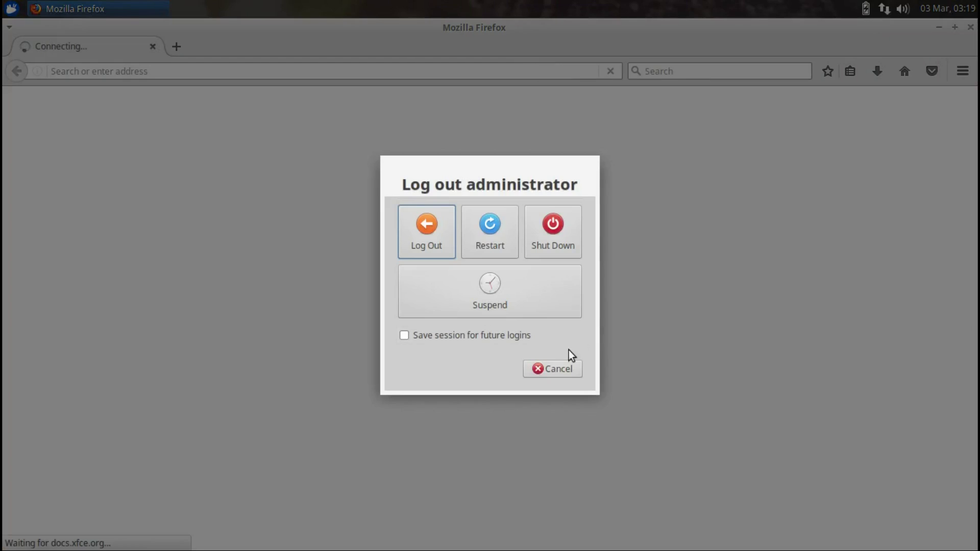
pyautogui.click(557, 371)
# View the About Firefox information, close it and close the browser showing the Xfce Panel help.
pyautogui.click(962, 71)
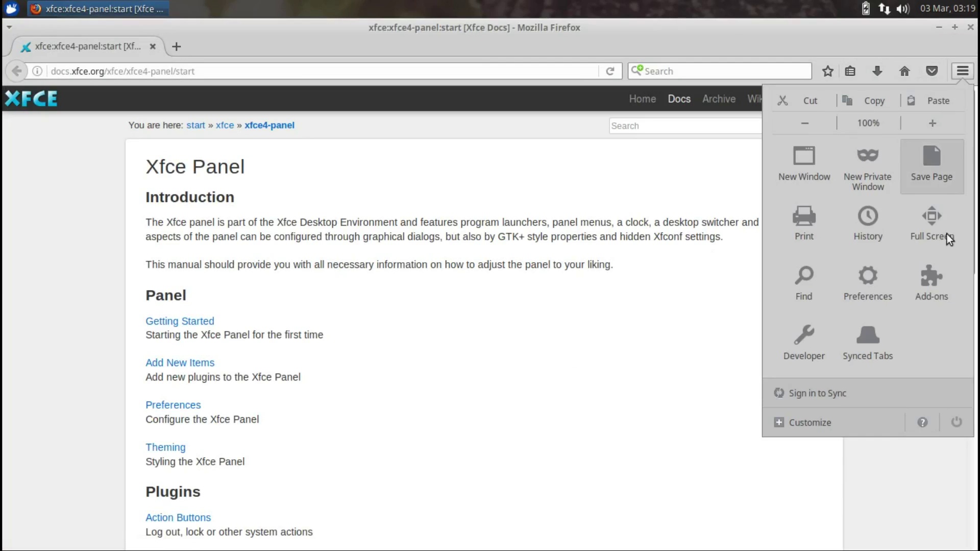
pyautogui.click(922, 422)
pyautogui.click(840, 288)
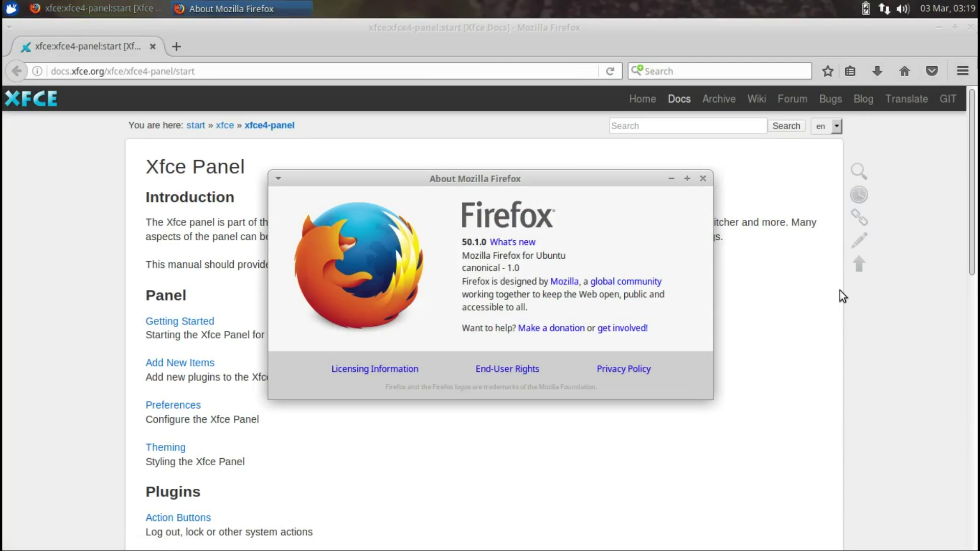
pyautogui.click(703, 179)
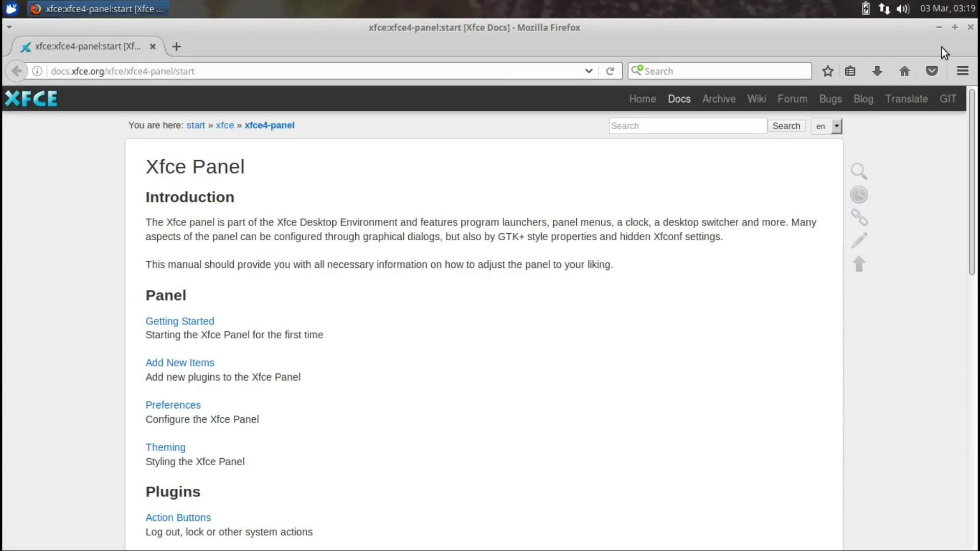
pyautogui.click(970, 27)
# Review the panel preferences for display, appearance and items, and close them.
pyautogui.rightClick(733, 4)
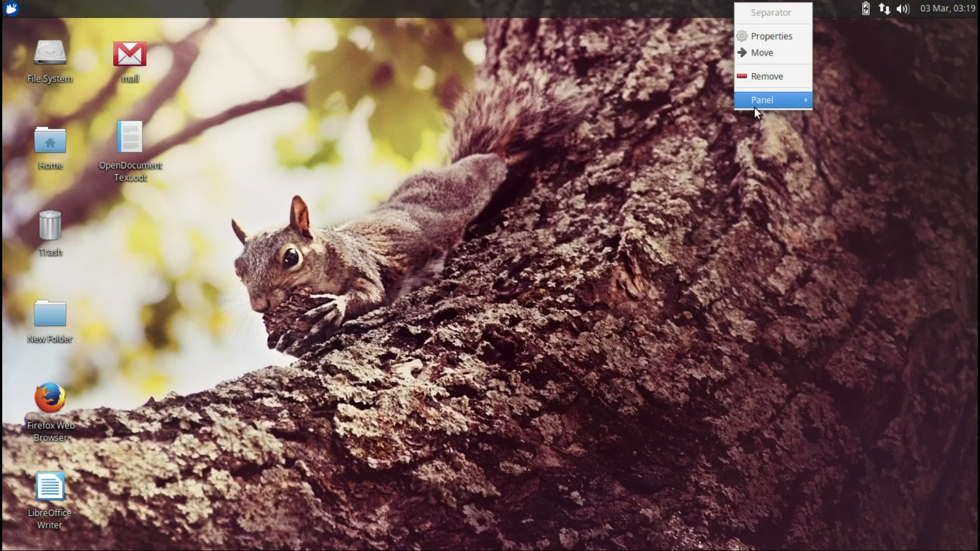
pyautogui.moveTo(768, 101)
pyautogui.click(837, 121)
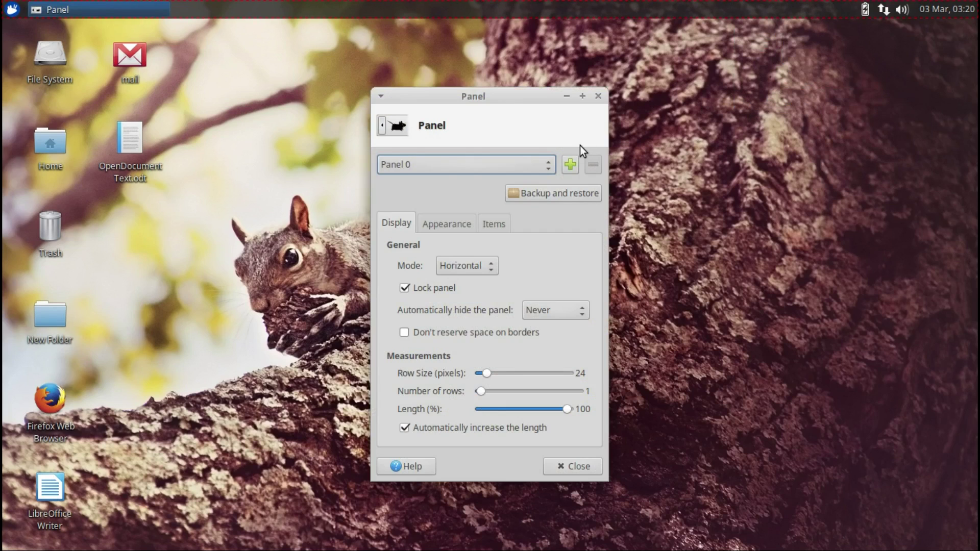
pyautogui.click(461, 223)
pyautogui.click(491, 222)
pyautogui.click(598, 96)
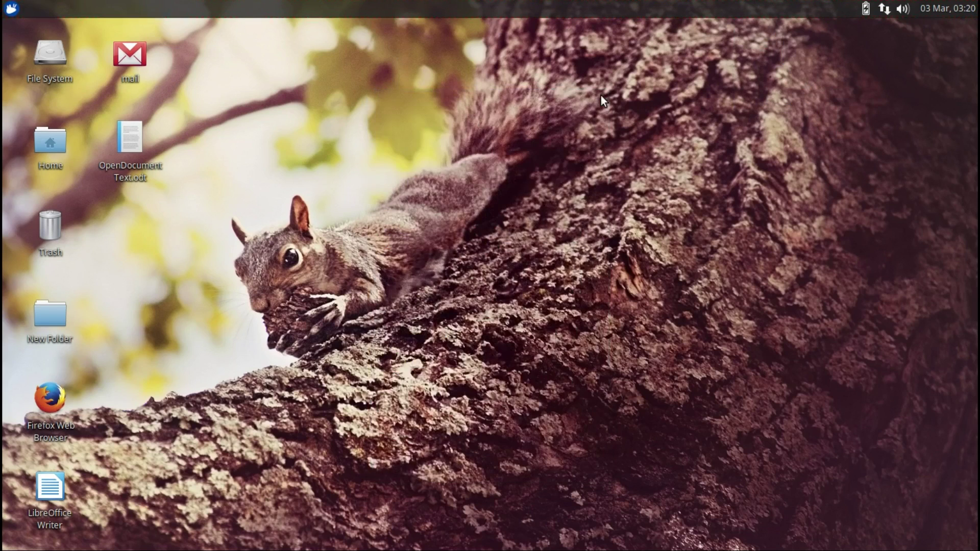
# Add the System Load Monitor plugin to the panel and close the list of new items.
pyautogui.rightClick(555, 7)
pyautogui.moveTo(589, 94)
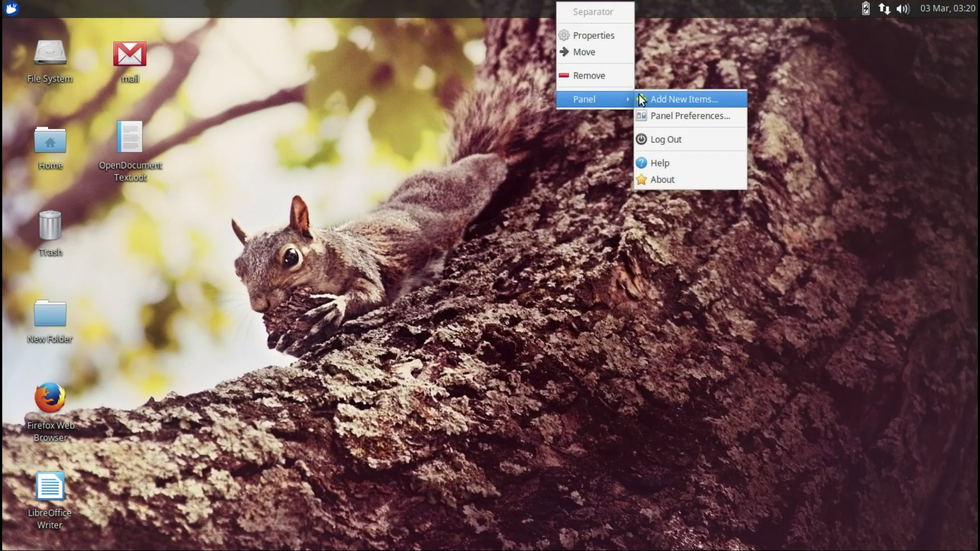
pyautogui.click(648, 96)
pyautogui.moveTo(602, 222); pyautogui.dragTo(598, 372)
pyautogui.click(485, 259)
pyautogui.click(525, 436)
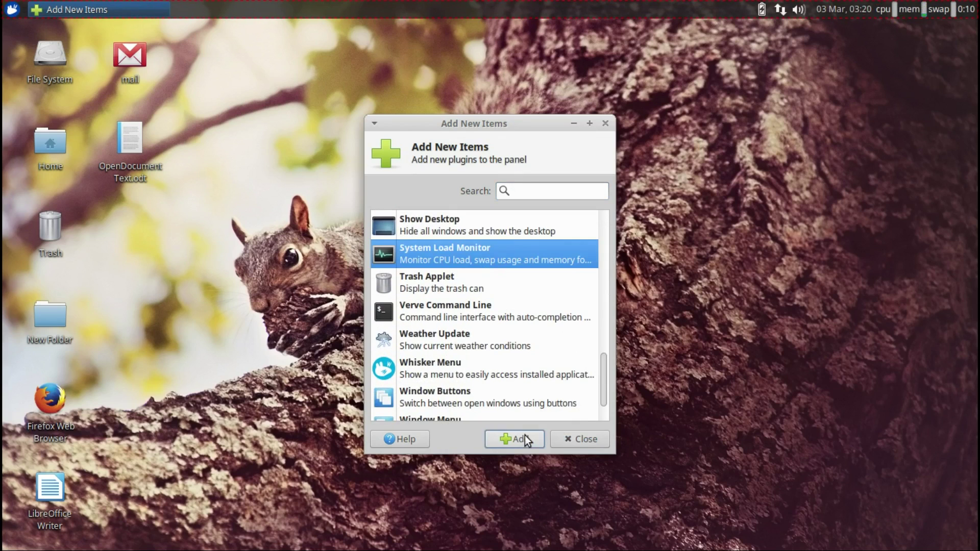
pyautogui.click(605, 124)
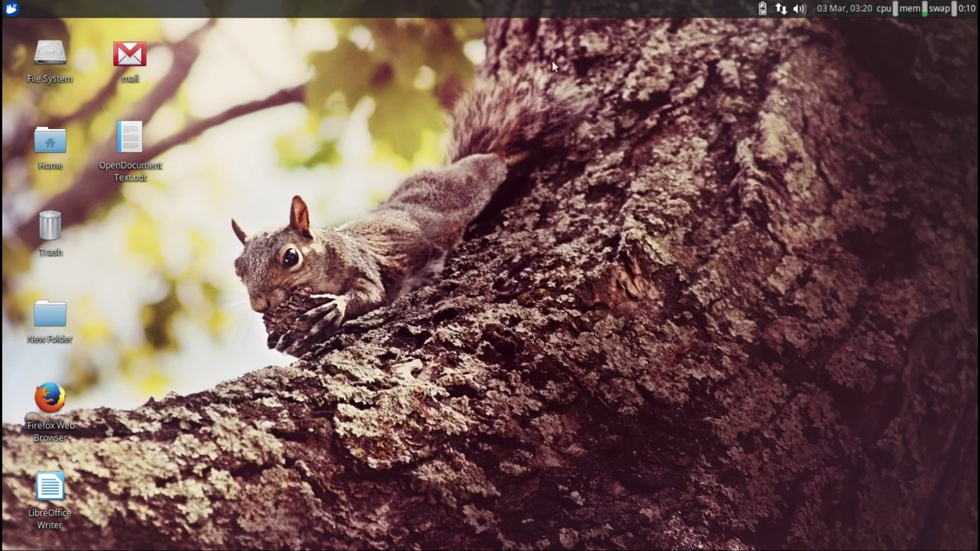
# Check the applications menu briefly, review the panel separator's properties and close them.
pyautogui.click(11, 9)
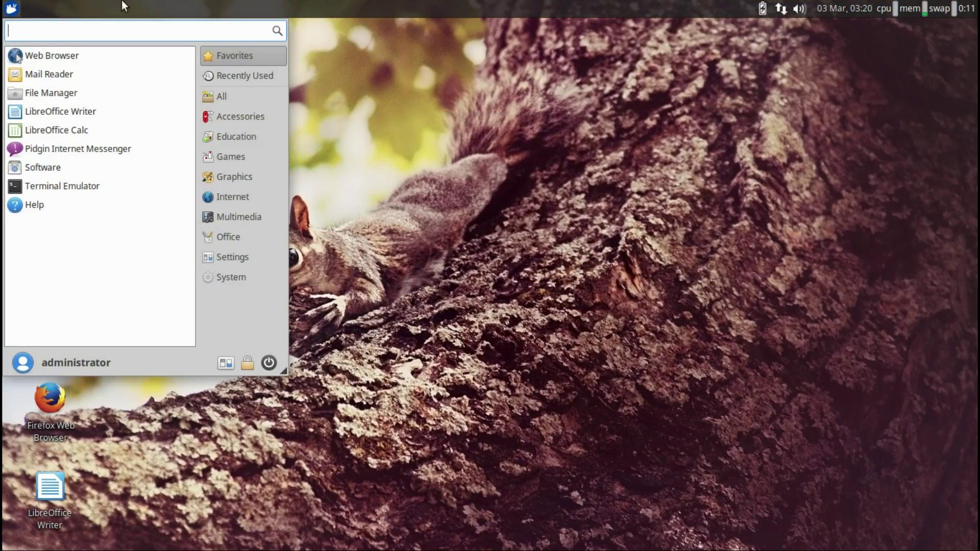
pyautogui.click(155, 2)
pyautogui.rightClick(154, 2)
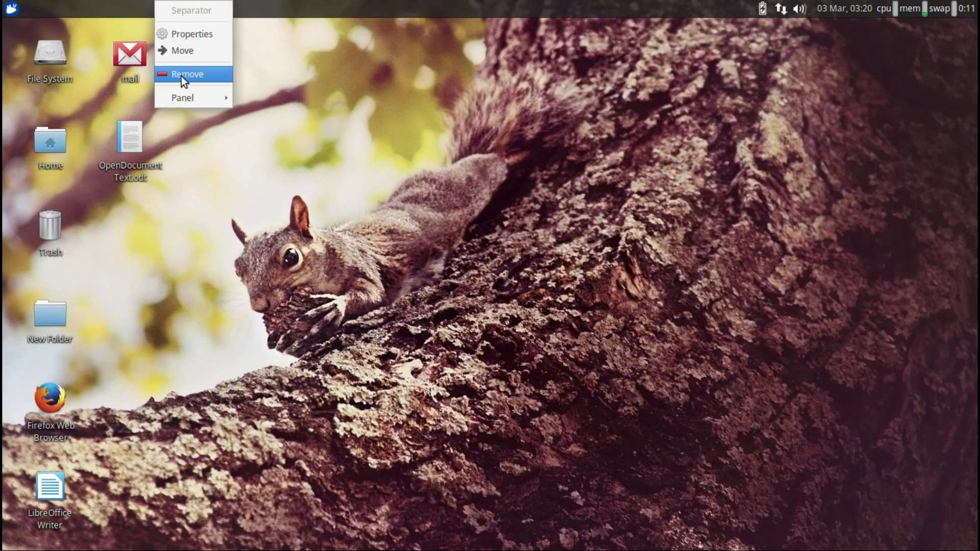
pyautogui.click(183, 34)
pyautogui.click(510, 296)
pyautogui.click(511, 296)
pyautogui.click(548, 212)
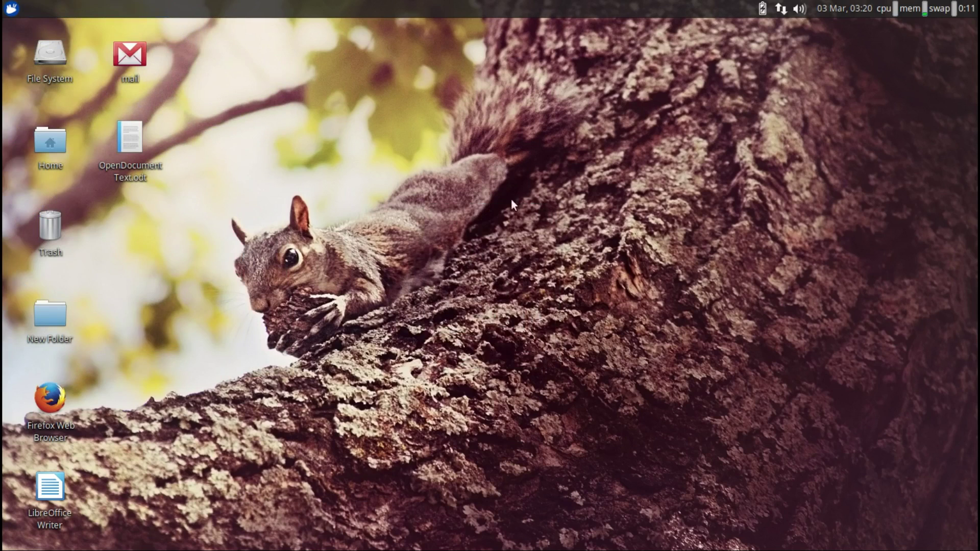
# Review the Whisker Menu properties for commands and search actions, and close them.
pyautogui.rightClick(14, 10)
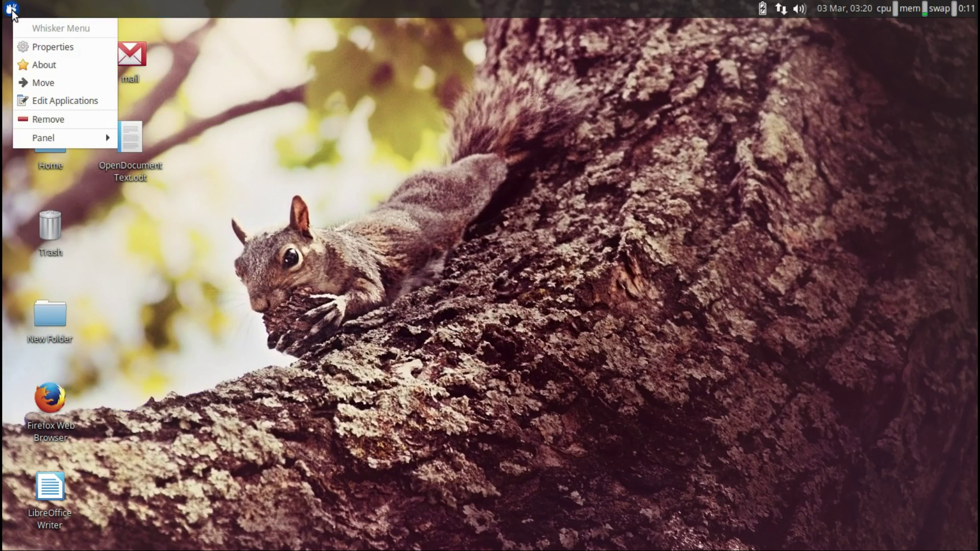
pyautogui.click(20, 47)
pyautogui.click(507, 129)
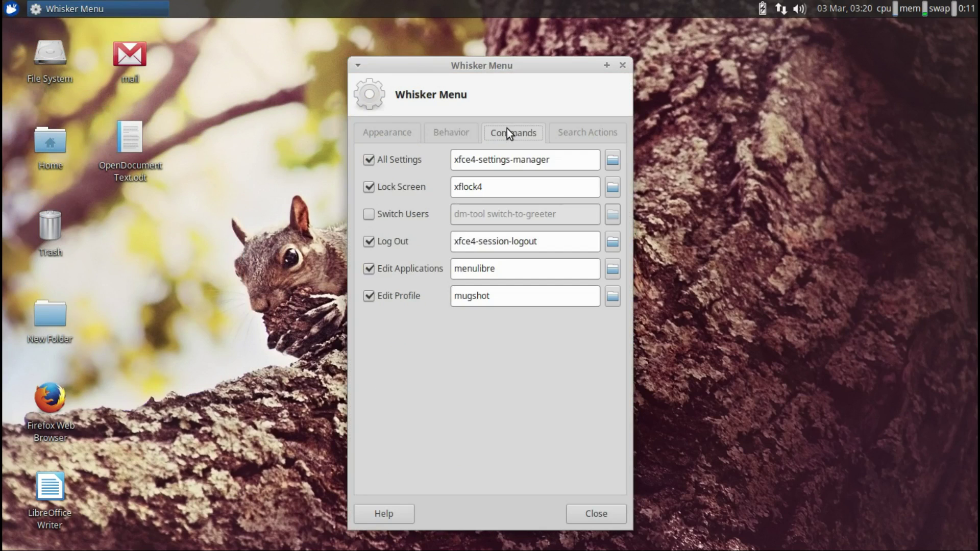
pyautogui.click(589, 136)
pyautogui.click(622, 66)
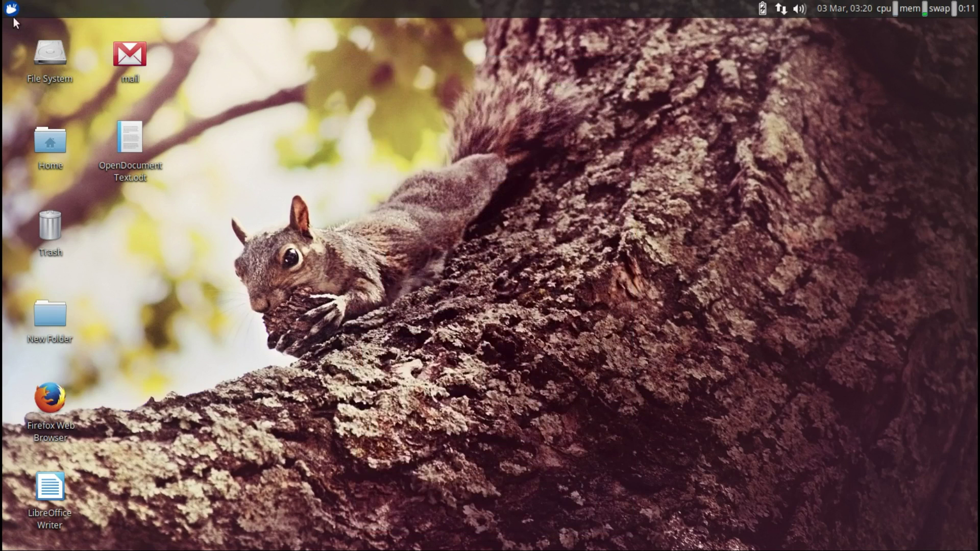
# Open the application menu editor from the Whisker Menu, view its entries and close it.
pyautogui.rightClick(14, 5)
pyautogui.press('Escape')
pyautogui.rightClick(15, 6)
pyautogui.click(26, 100)
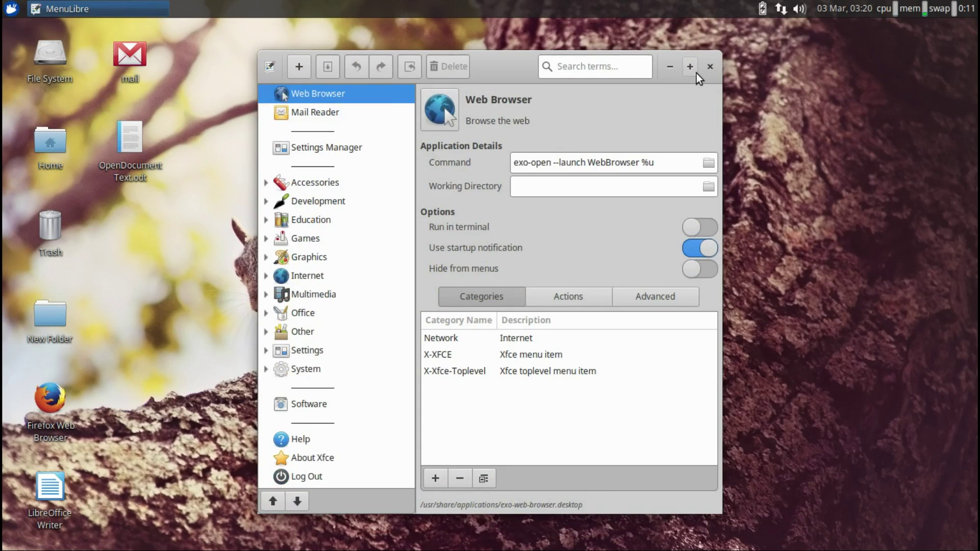
pyautogui.click(710, 66)
# Make the applications menu slightly narrower and taller, and browse its categories from Recently Used through Settings.
pyautogui.click(11, 8)
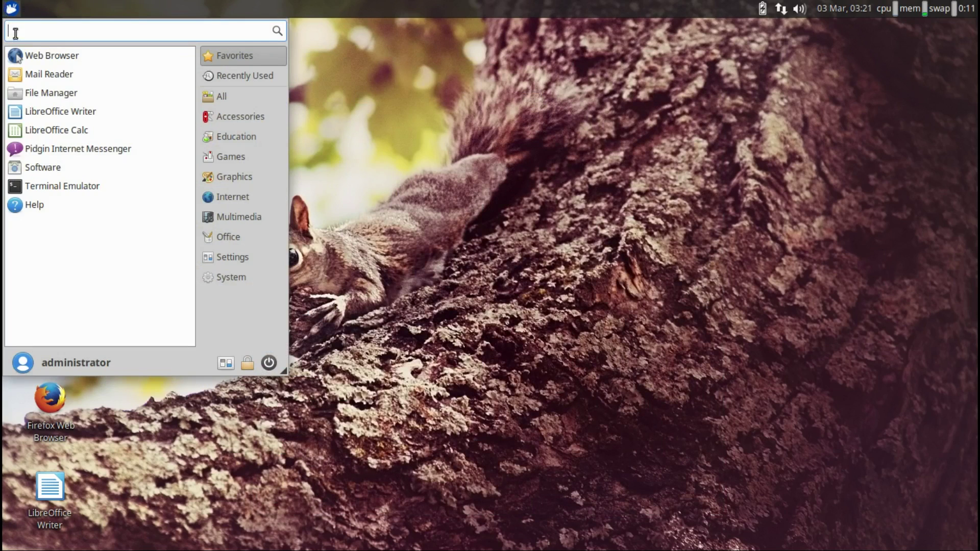
pyautogui.moveTo(282, 370)
pyautogui.mouseDown()
pyautogui.moveTo(423, 528)
pyautogui.moveTo(276, 375)
pyautogui.mouseUp()
pyautogui.click(220, 74)
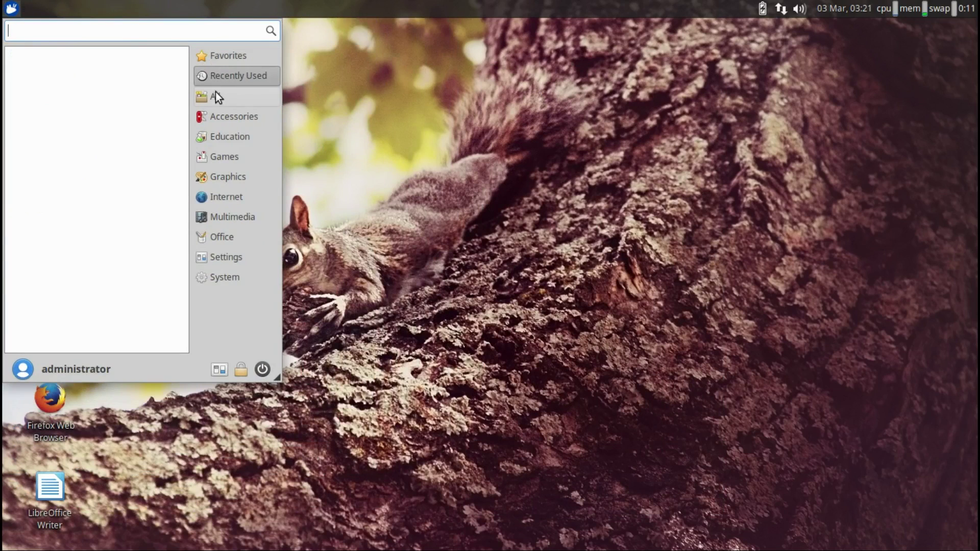
pyautogui.click(216, 94)
pyautogui.click(219, 116)
pyautogui.click(218, 136)
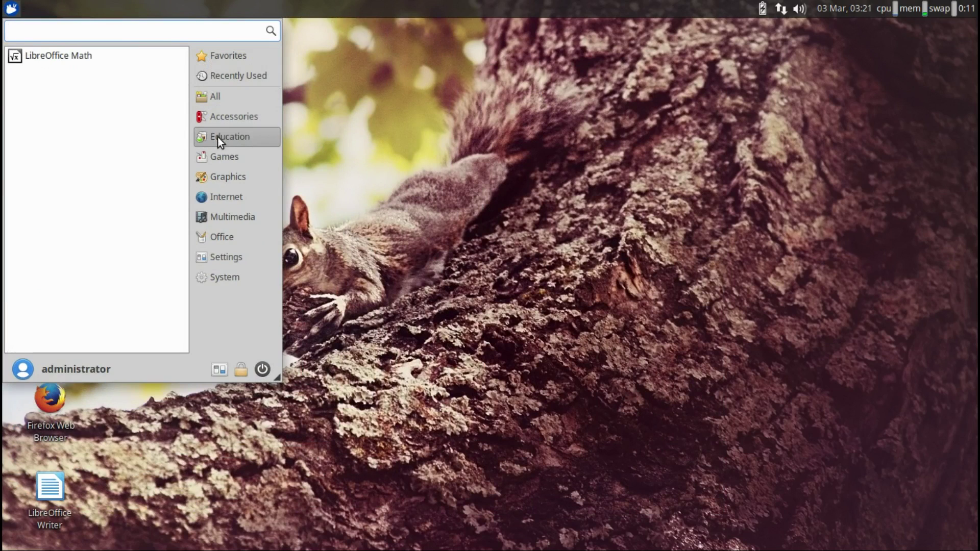
pyautogui.click(213, 157)
pyautogui.click(213, 175)
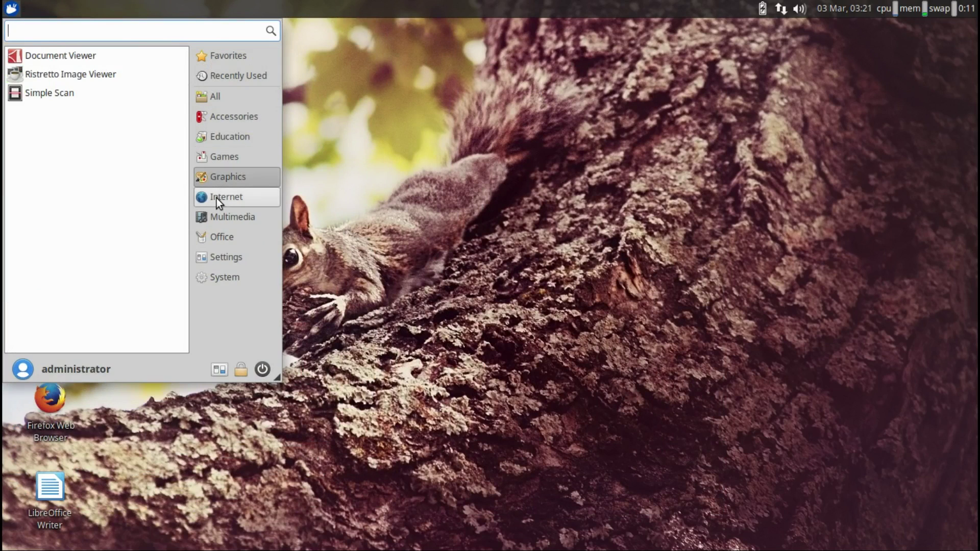
pyautogui.click(216, 199)
pyautogui.click(219, 215)
pyautogui.click(213, 236)
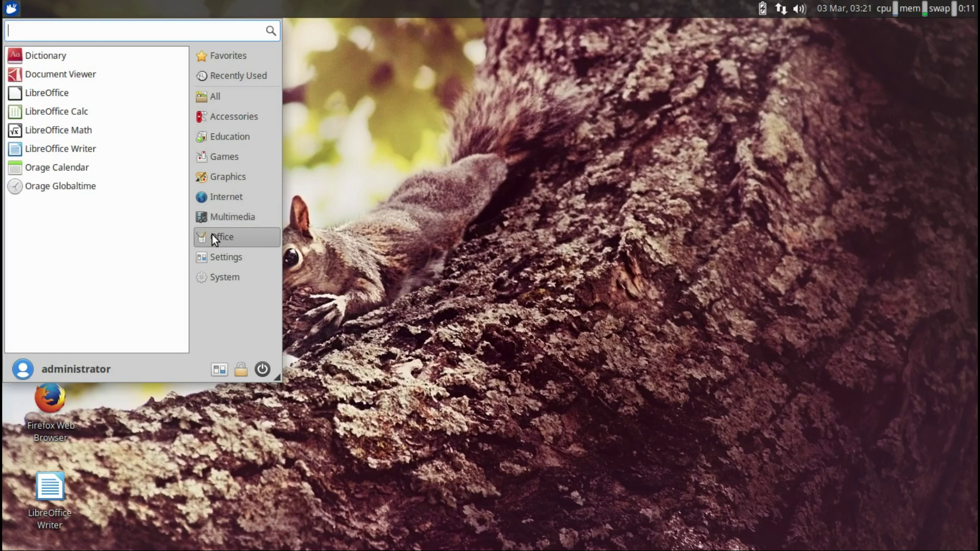
pyautogui.click(207, 257)
pyautogui.moveTo(181, 166); pyautogui.dragTo(187, 336)
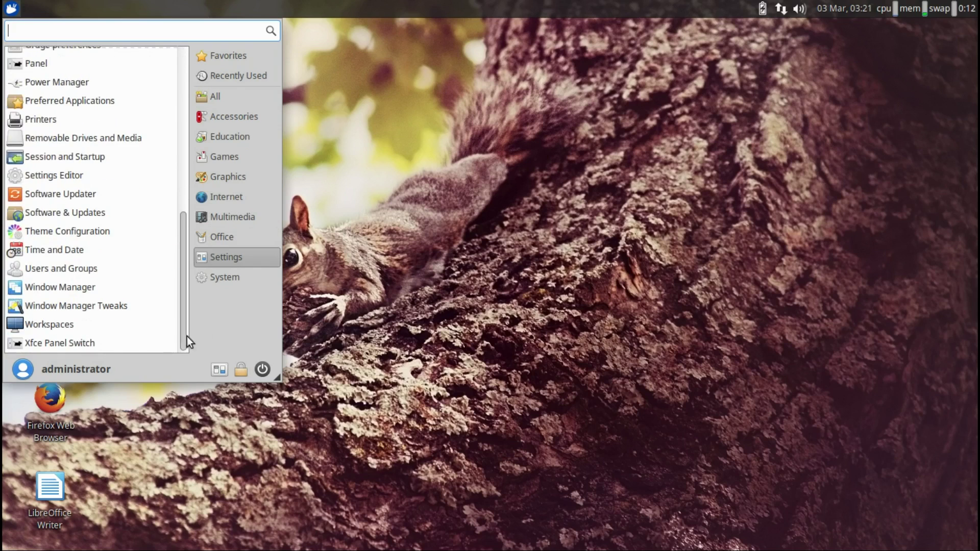
# Open Task Manager from the System applications and snap its window into the desktop's upper-right quarter.
pyautogui.click(216, 279)
pyautogui.click(77, 72)
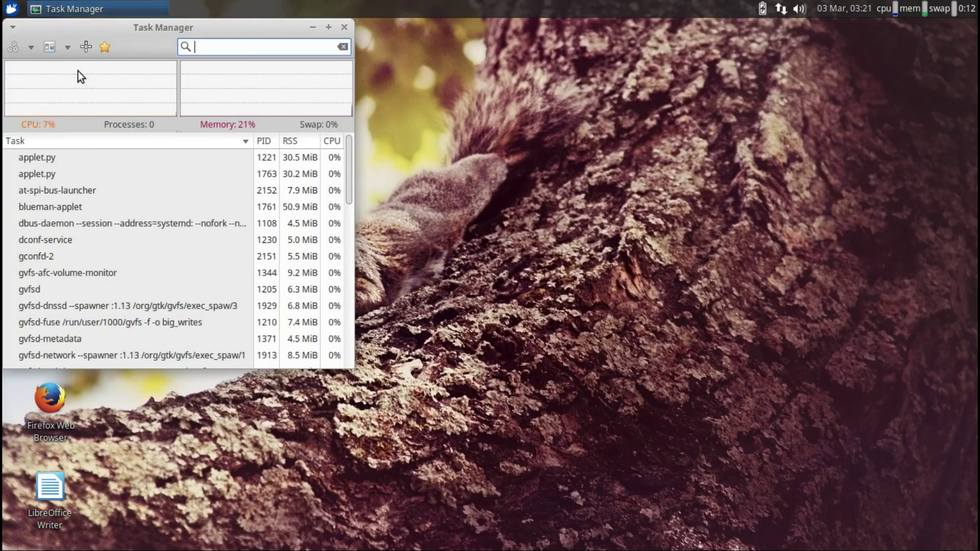
pyautogui.click(27, 50)
pyautogui.click(26, 50)
pyautogui.moveTo(94, 26); pyautogui.dragTo(975, 107)
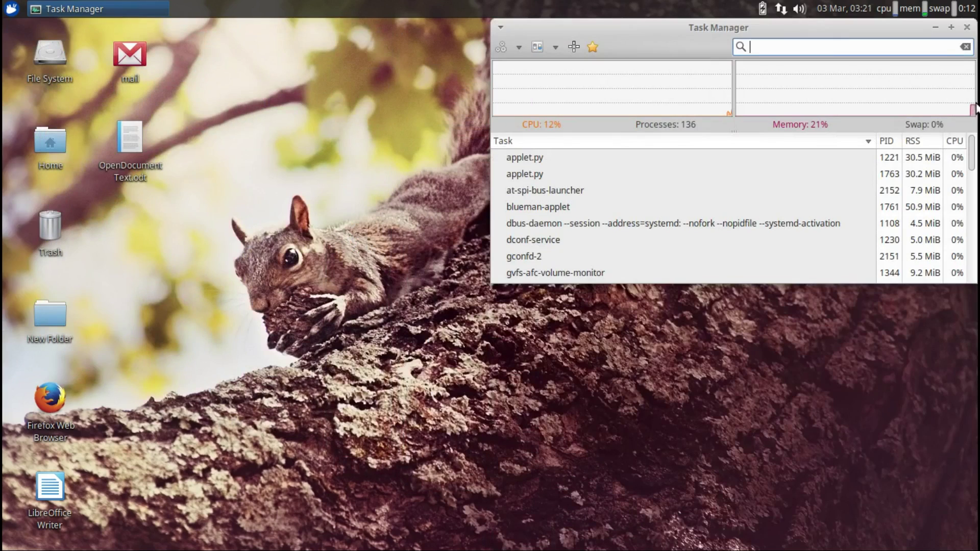
# Launch LibreOffice Writer, maximize its window, and check its version information briefly.
pyautogui.click(11, 8)
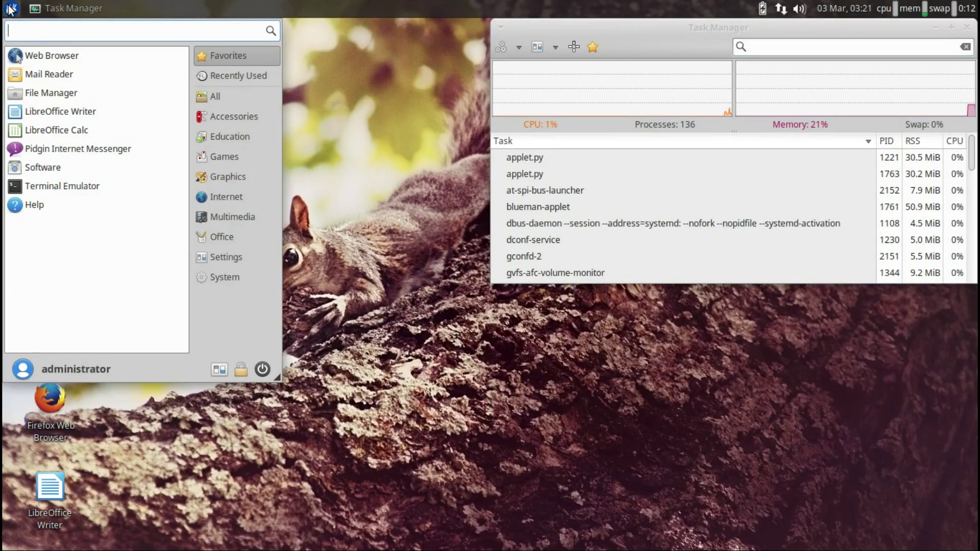
pyautogui.click(29, 119)
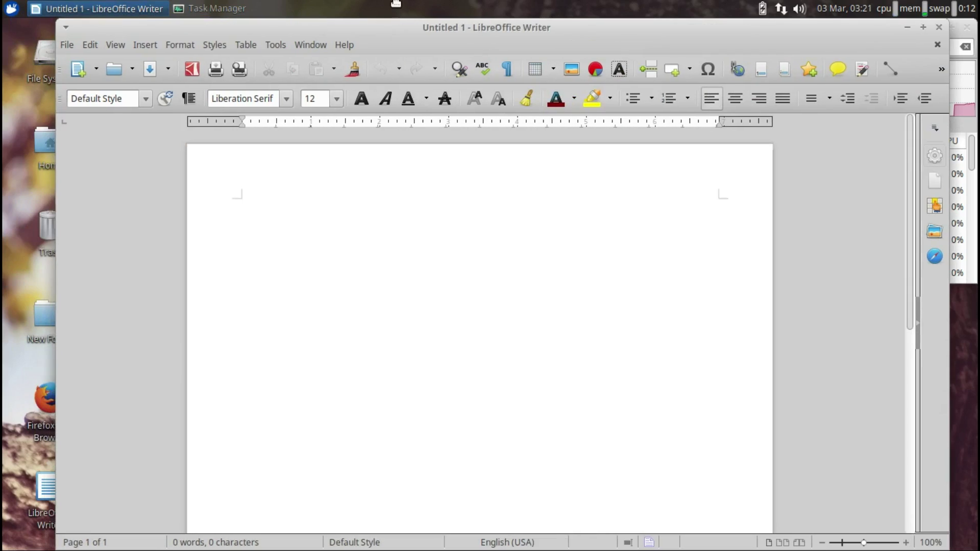
pyautogui.doubleClick(459, 32)
pyautogui.click(293, 45)
pyautogui.click(305, 183)
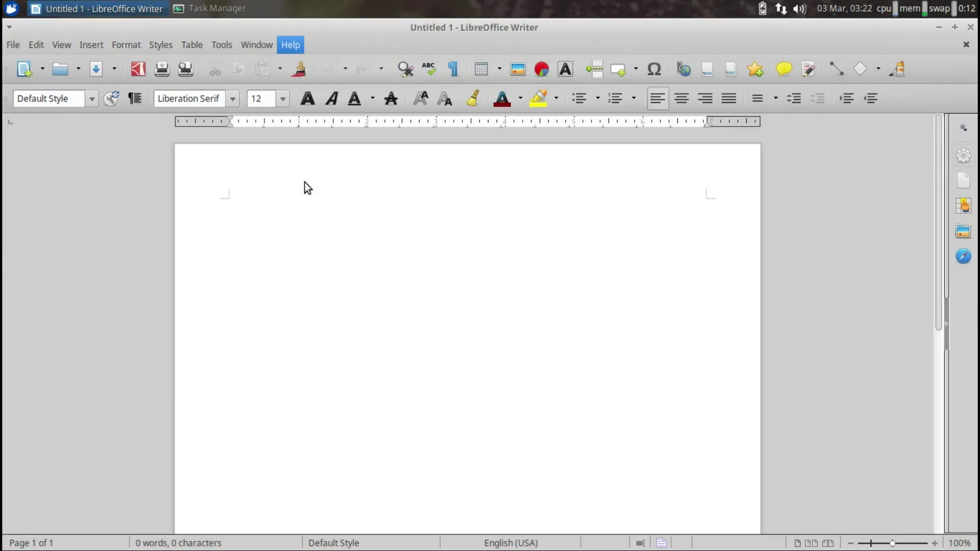
pyautogui.click(673, 155)
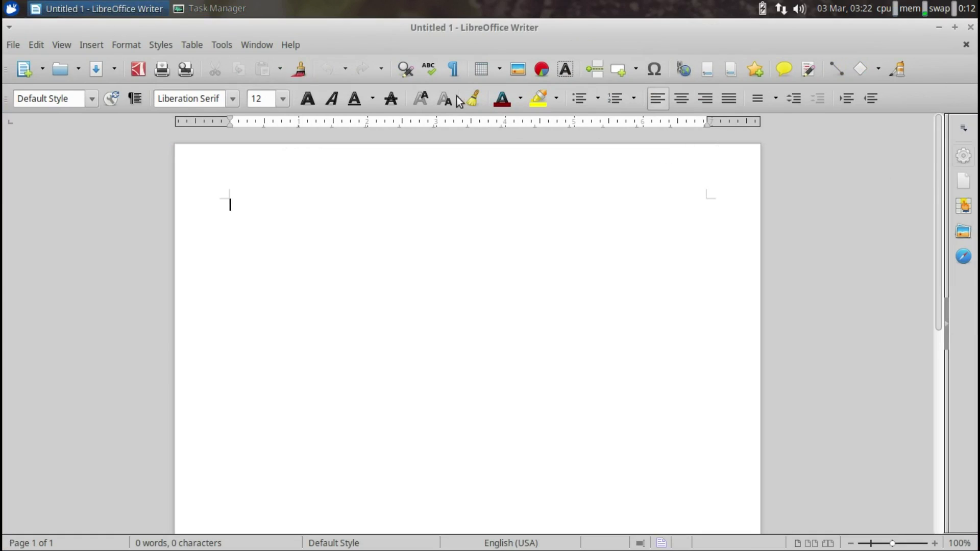
# Enable experimental features in LibreOffice's Advanced options, dismiss the Ubuntu error report and restart Writer.
pyautogui.click(225, 44)
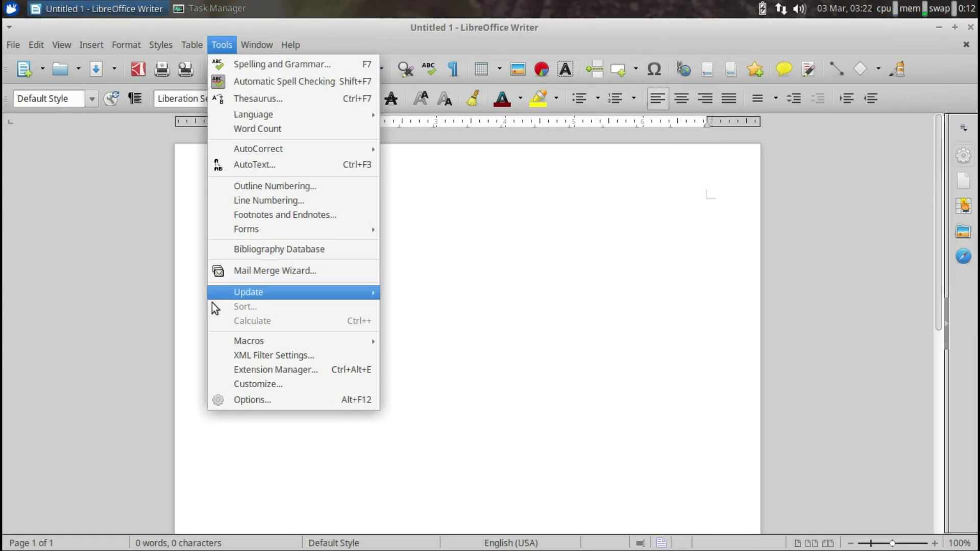
pyautogui.click(225, 398)
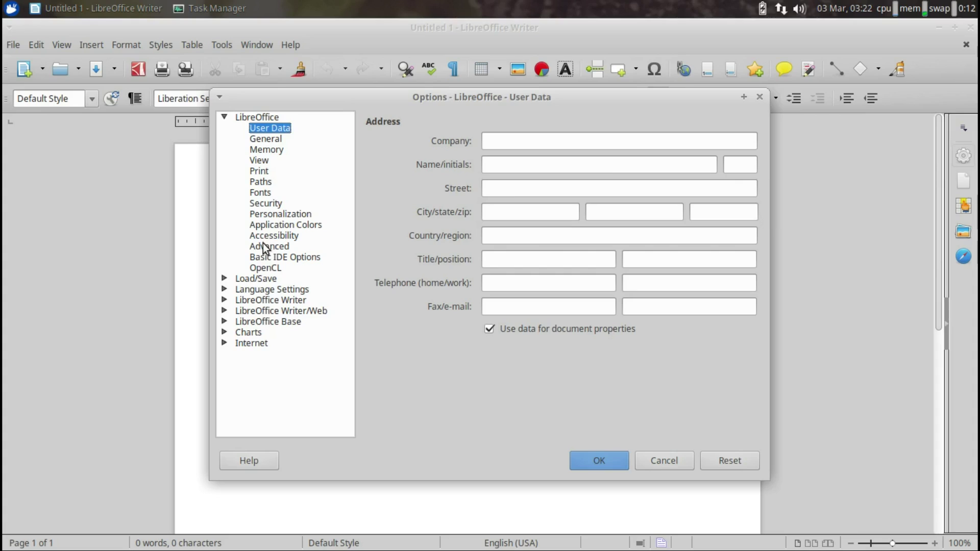
pyautogui.click(265, 248)
pyautogui.click(387, 136)
pyautogui.click(387, 136)
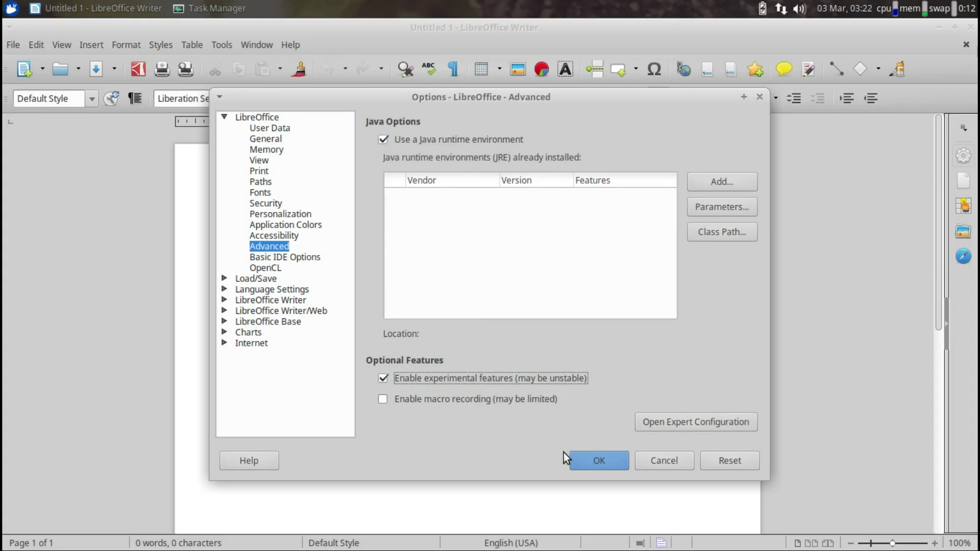
pyautogui.click(579, 459)
pyautogui.click(471, 317)
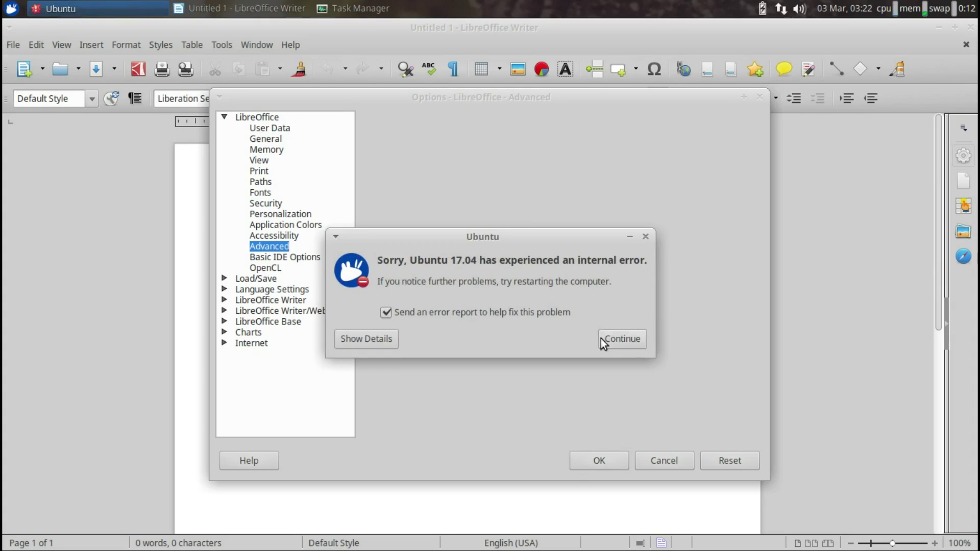
pyautogui.click(645, 237)
pyautogui.click(473, 319)
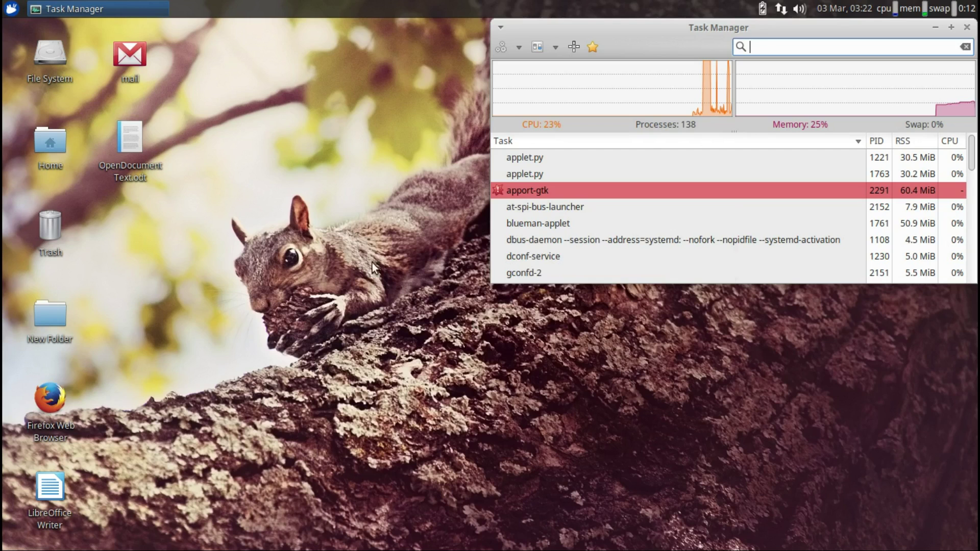
# Switch Writer's toolbar layout to the Notebookbar.
pyautogui.click(55, 46)
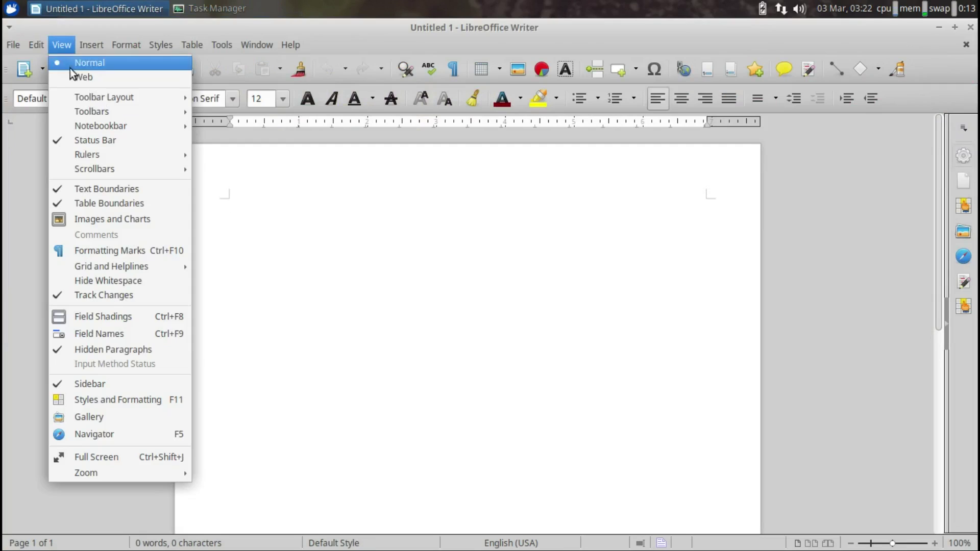
pyautogui.moveTo(166, 97)
pyautogui.click(235, 139)
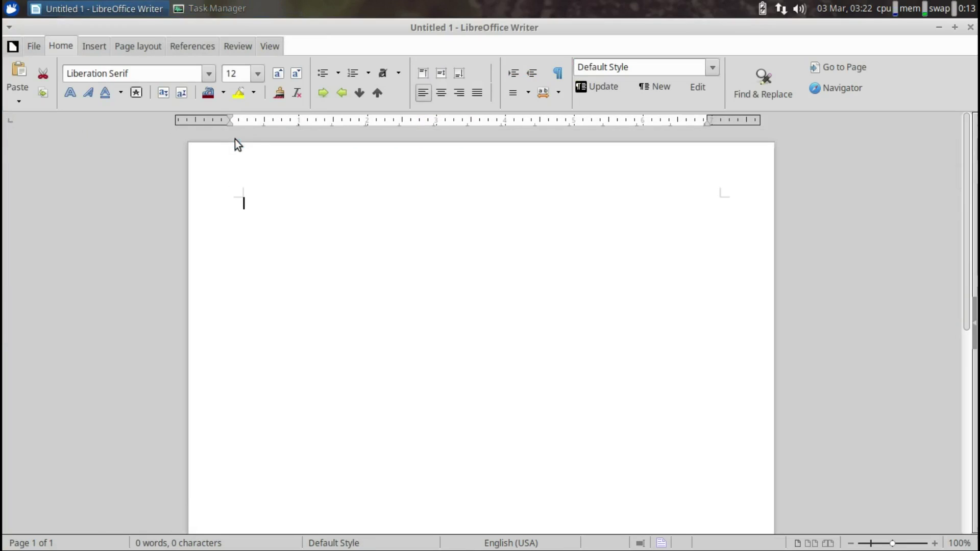
# Look through the Notebookbar's Insert, Page layout, References, Review and View sections, and close Writer.
pyautogui.click(93, 47)
pyautogui.click(126, 45)
pyautogui.click(192, 46)
pyautogui.click(237, 47)
pyautogui.click(270, 46)
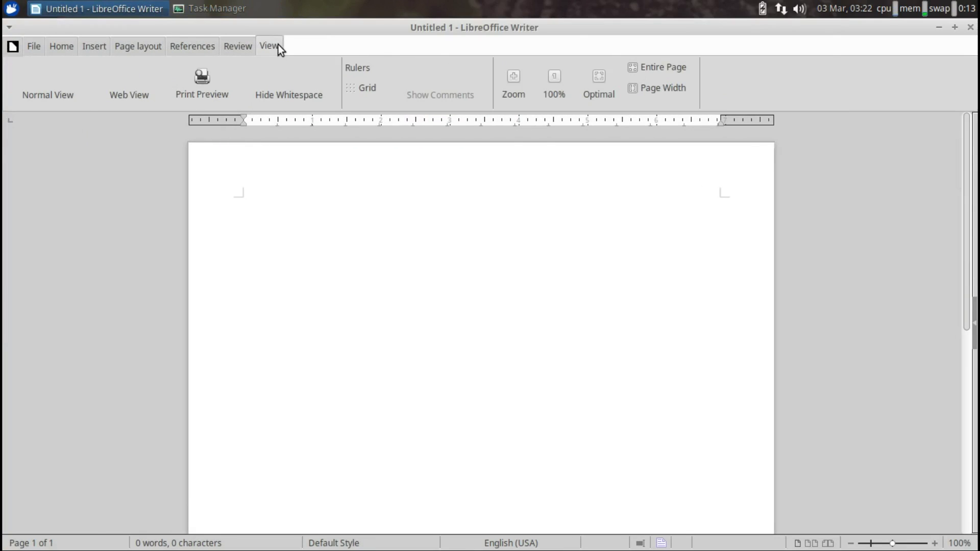
pyautogui.click(970, 26)
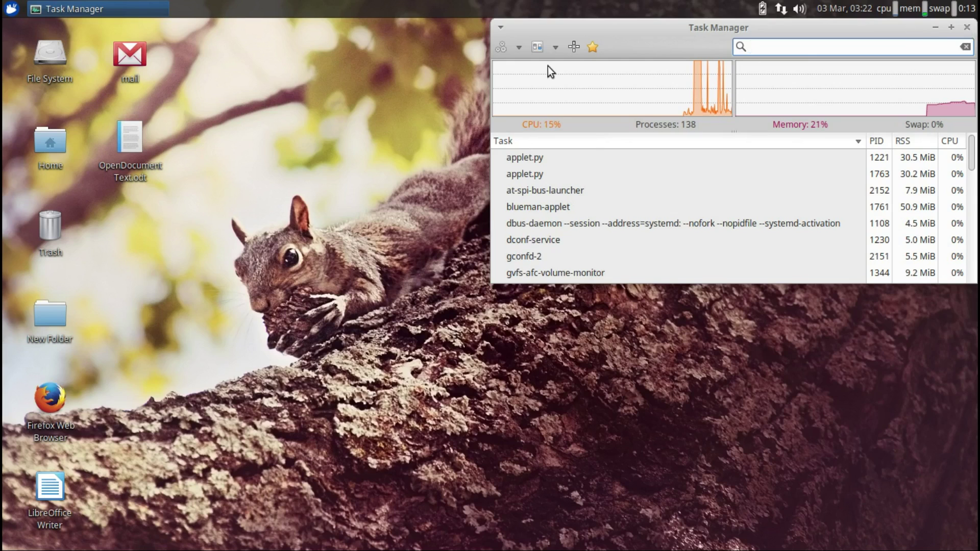
# Open the Settings manager in a maximized window, and view the About Me profile briefly before closing it.
pyautogui.click(21, 8)
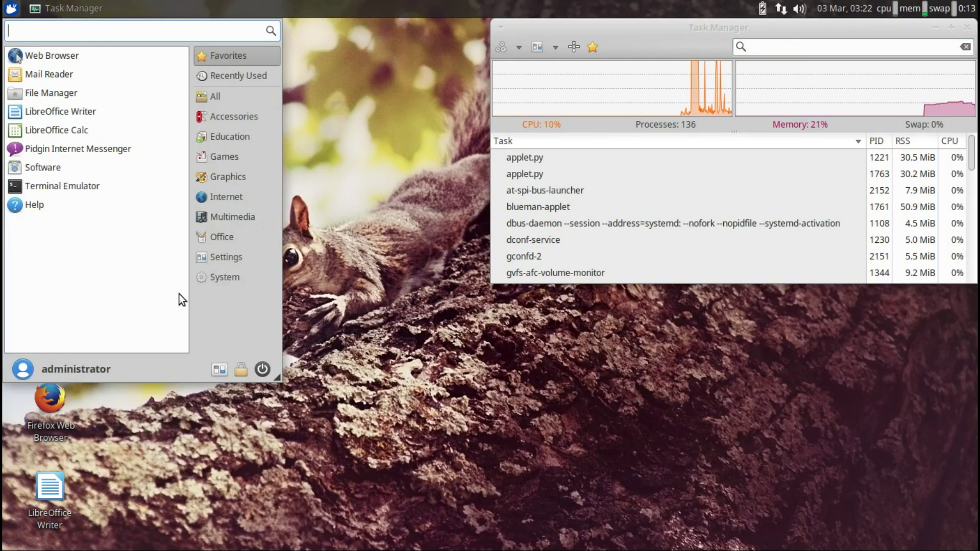
pyautogui.click(218, 372)
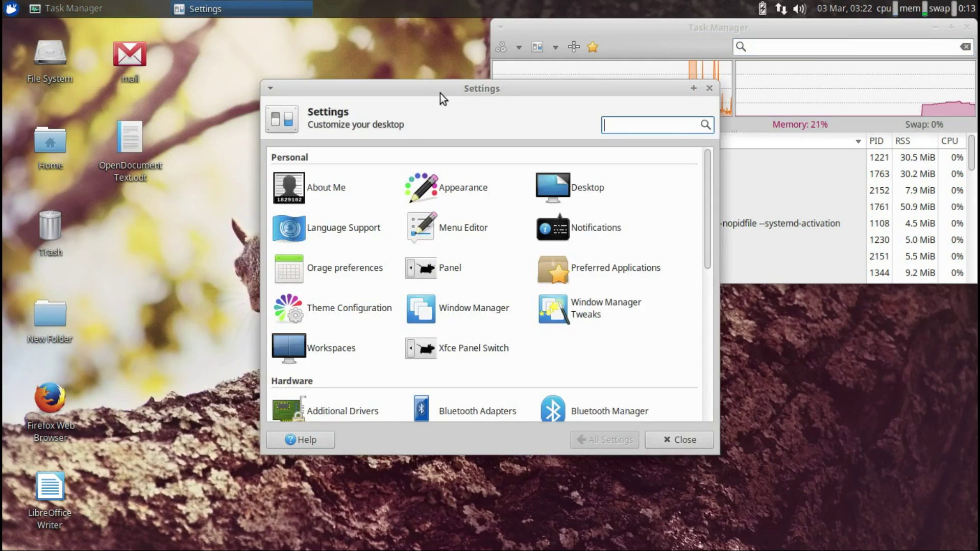
pyautogui.moveTo(439, 91); pyautogui.dragTo(488, 54)
pyautogui.doubleClick(488, 55)
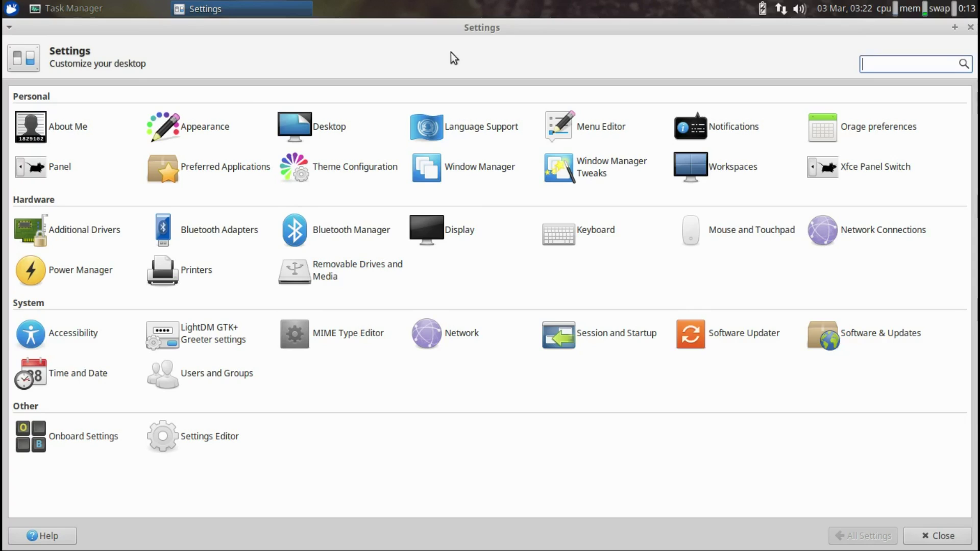
pyautogui.click(65, 131)
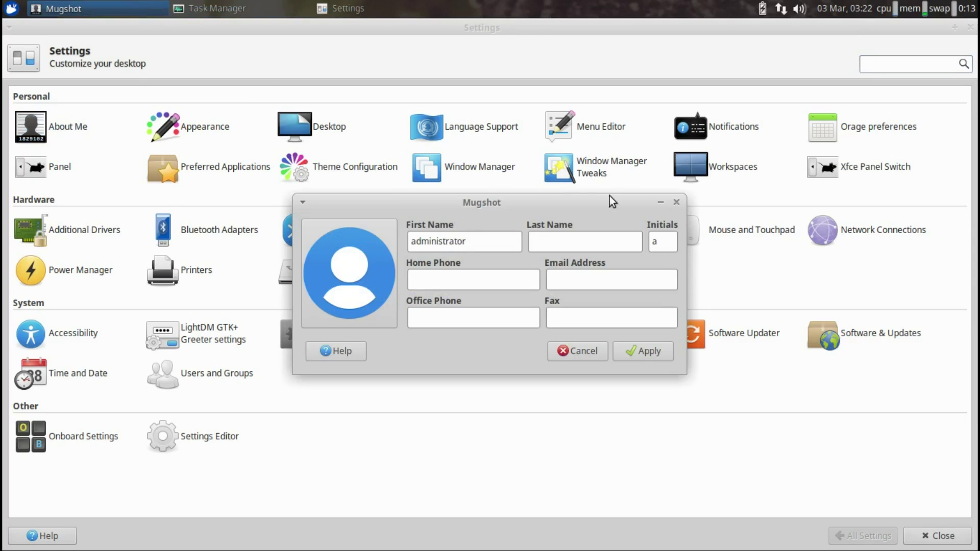
pyautogui.click(676, 202)
# Try out the Appearance styles down to Raleigh and apply the first Adwaita style in the list.
pyautogui.click(194, 128)
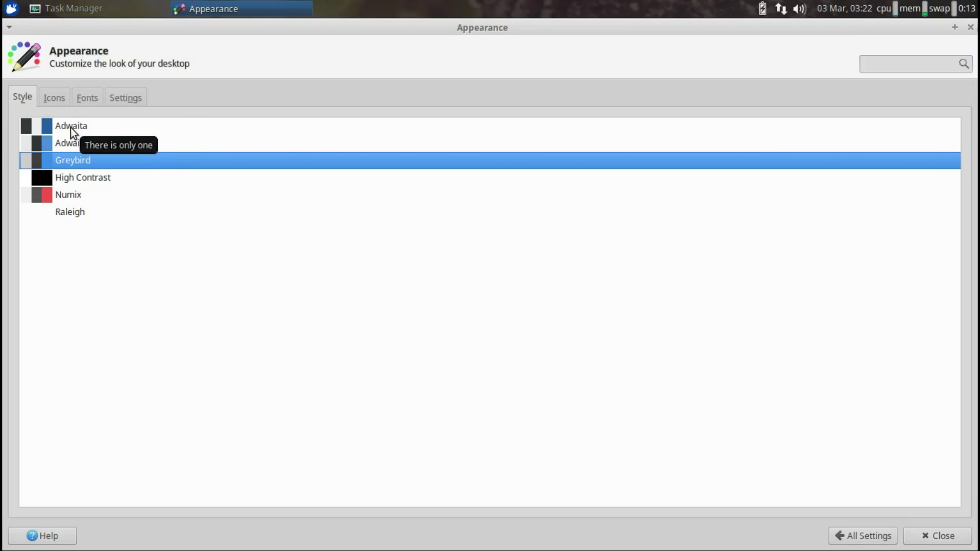
pyautogui.click(71, 128)
pyautogui.click(70, 143)
pyautogui.click(71, 160)
pyautogui.click(72, 177)
pyautogui.click(69, 208)
pyautogui.click(71, 214)
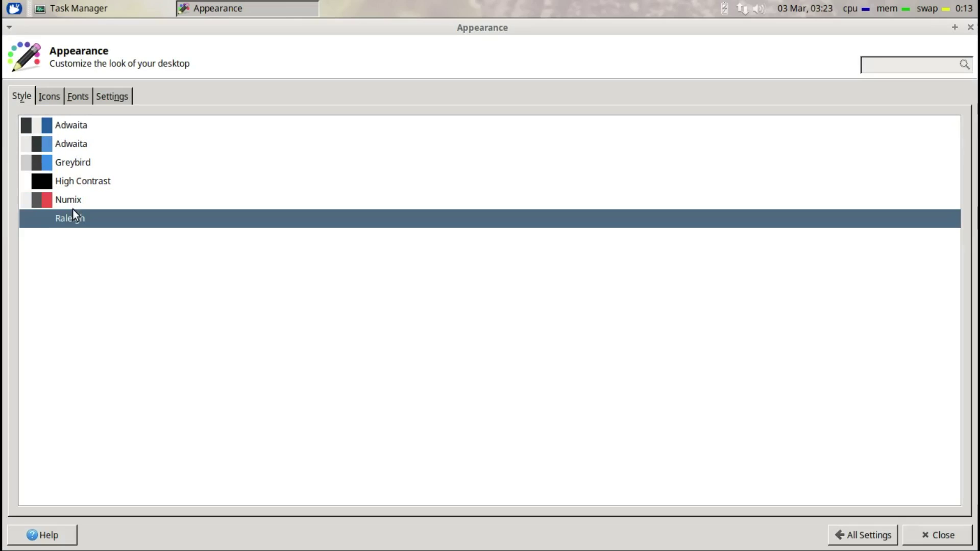
pyautogui.click(72, 131)
# Review the Icons, Fonts and Settings sections of Appearance, and the Desktop wallpaper options.
pyautogui.click(53, 95)
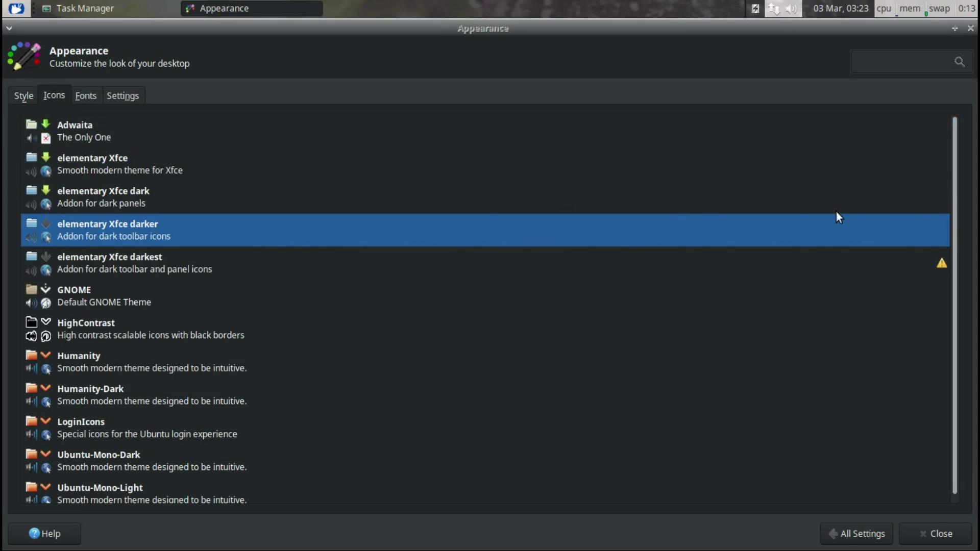
pyautogui.scroll(-1, 954, 274)
pyautogui.scroll(1, 934, 219)
pyautogui.click(85, 95)
pyautogui.click(124, 95)
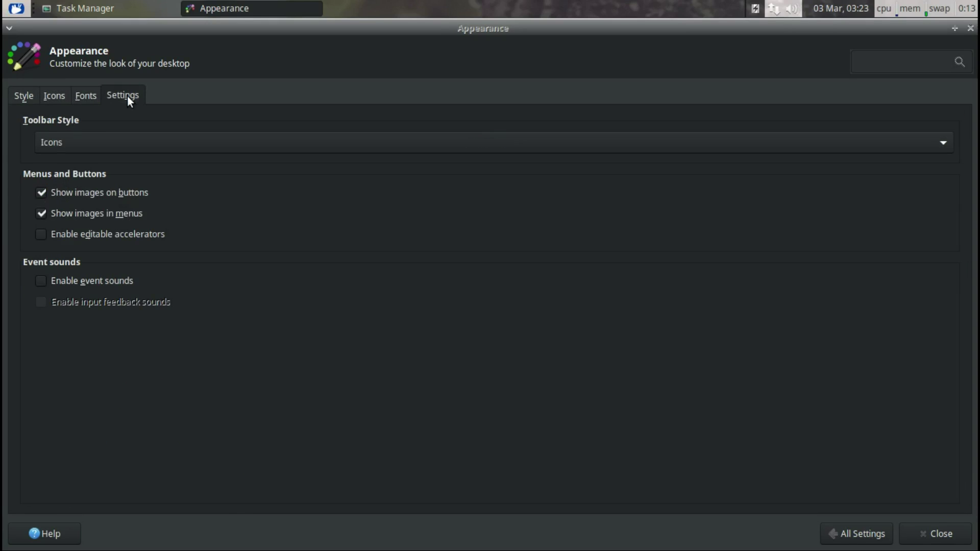
pyautogui.click(864, 533)
pyautogui.click(322, 128)
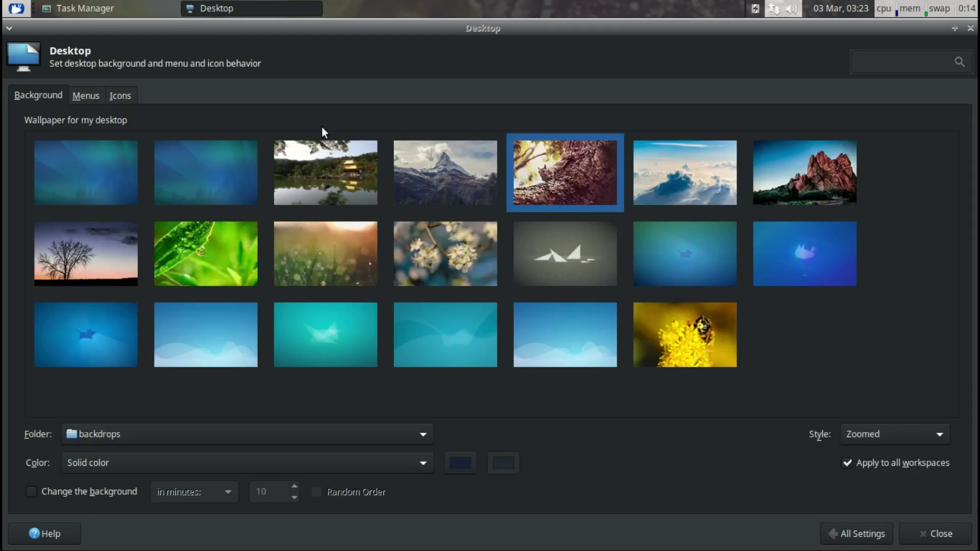
pyautogui.click(858, 534)
# Install the missing language support components, entering the account password to authenticate.
pyautogui.click(478, 124)
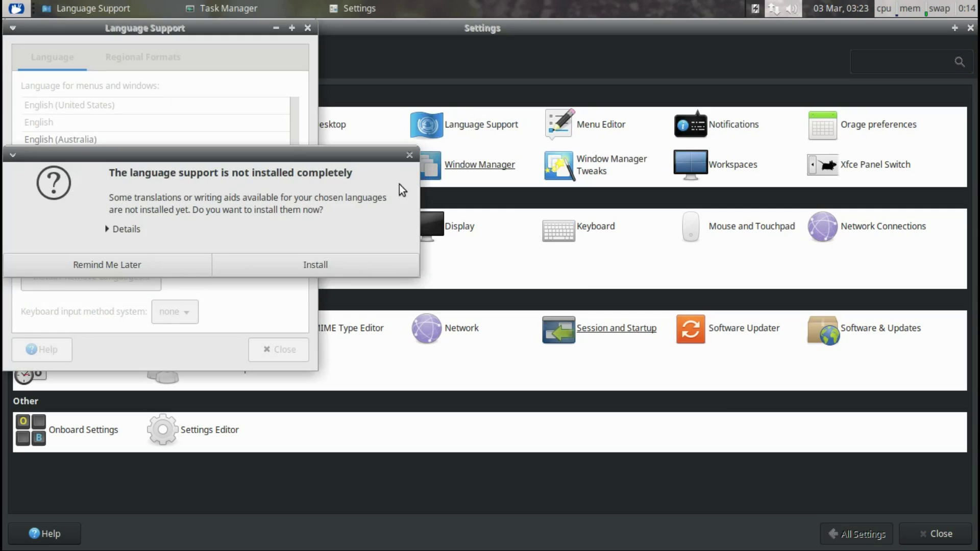
pyautogui.click(324, 264)
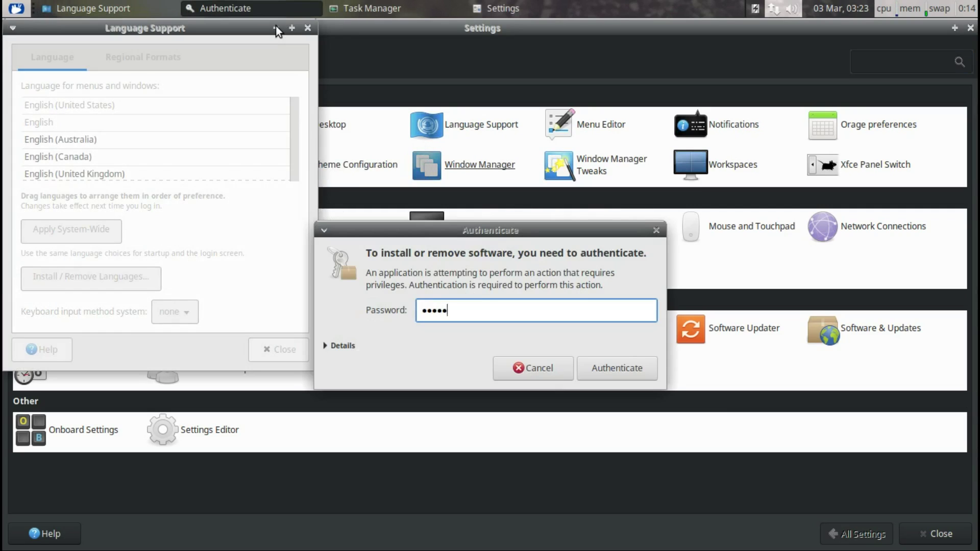
pyautogui.press('Return')
# View the menu editor and close it, and browse the Notifications settings for applications and appearance.
pyautogui.click(560, 124)
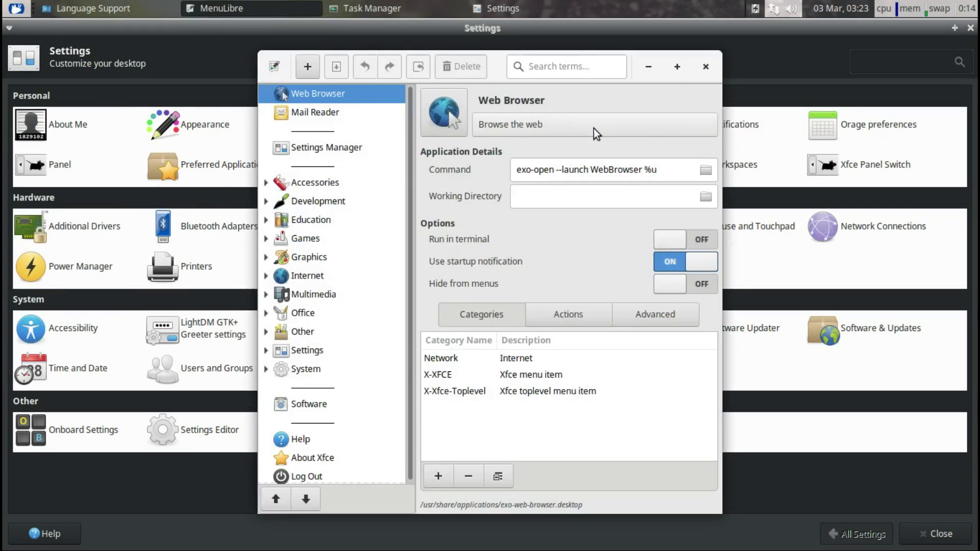
pyautogui.click(705, 66)
pyautogui.click(725, 124)
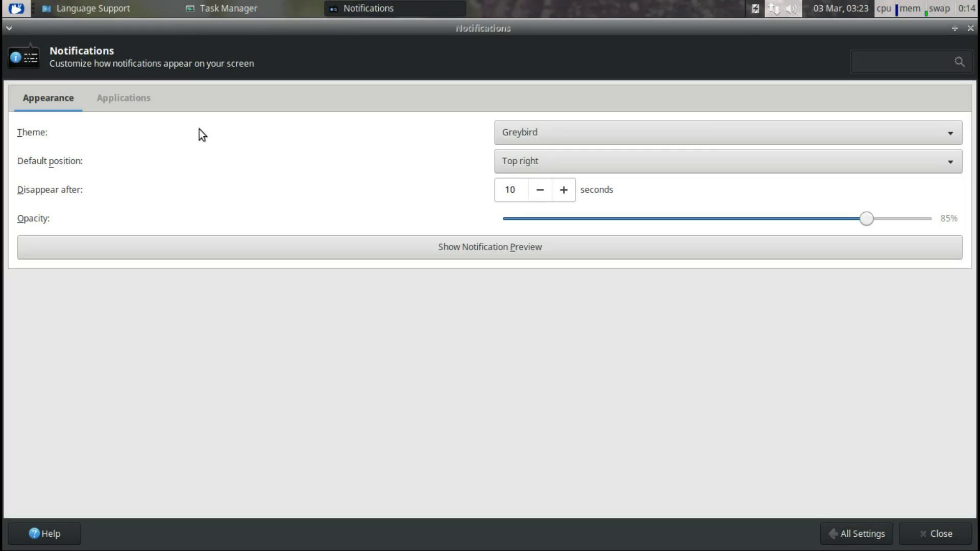
pyautogui.click(121, 100)
pyautogui.click(54, 99)
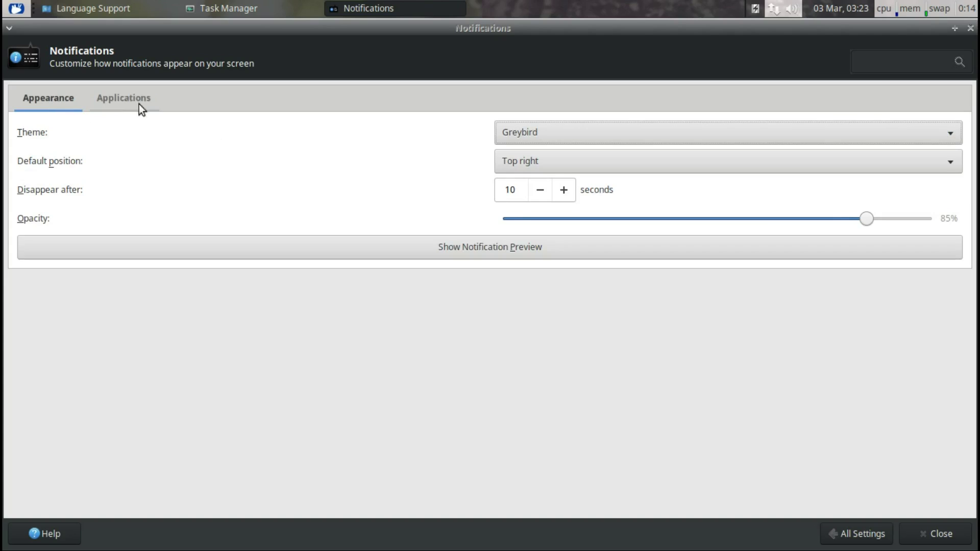
# Preview the notifications, set their theme to Default and preview them again.
pyautogui.click(440, 250)
pyautogui.click(439, 250)
pyautogui.click(510, 144)
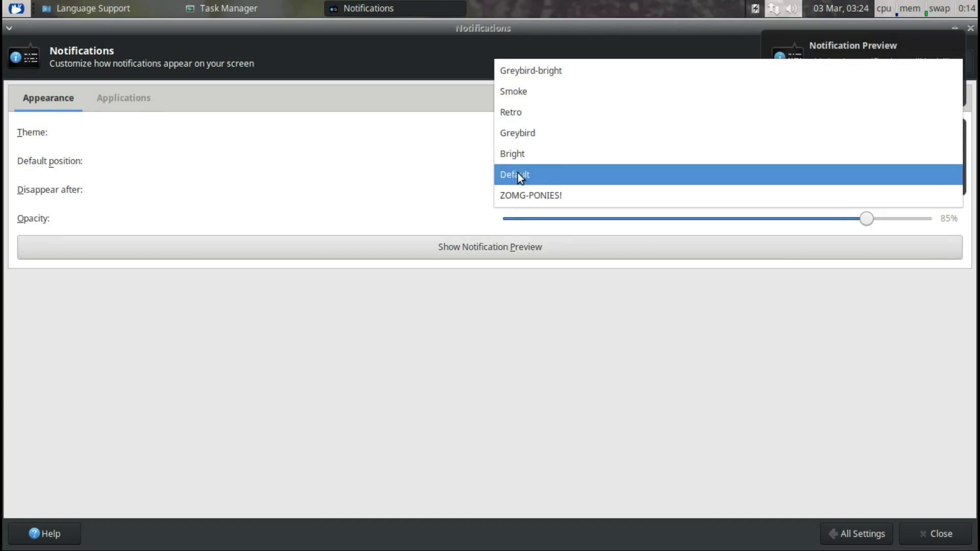
pyautogui.click(517, 173)
pyautogui.click(445, 246)
pyautogui.click(841, 528)
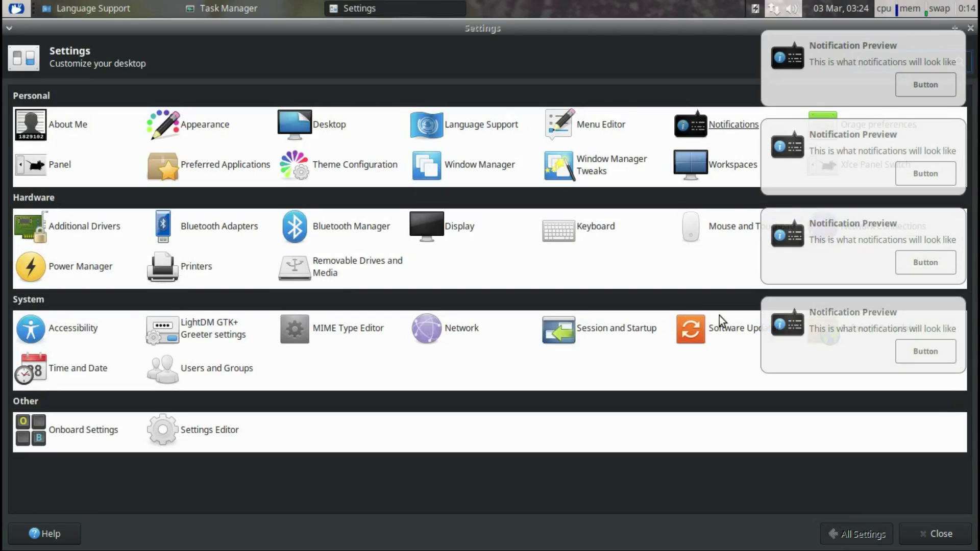
# Review the Orage preferences for the main, calendar window and extra settings, and close them and the calendar.
pyautogui.click(822, 120)
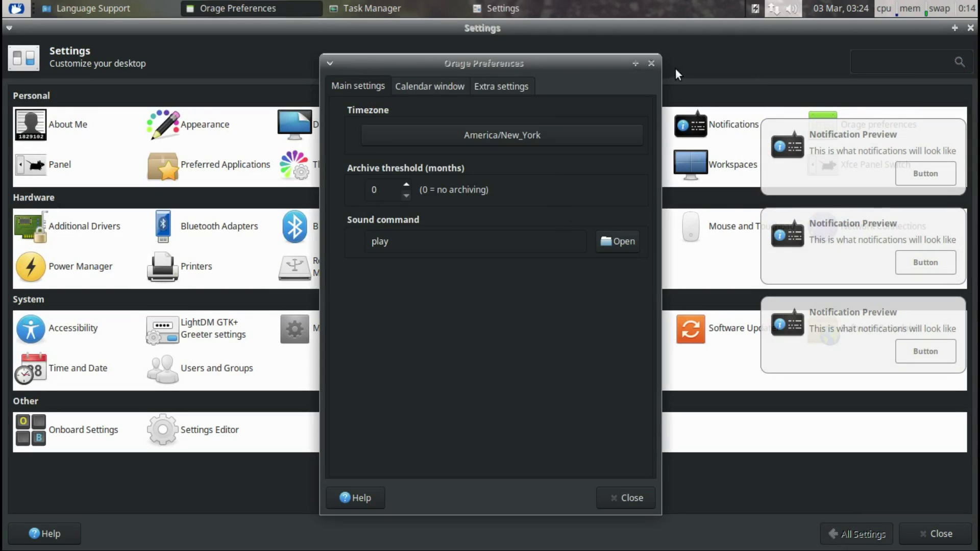
pyautogui.click(466, 85)
pyautogui.click(501, 86)
pyautogui.click(651, 63)
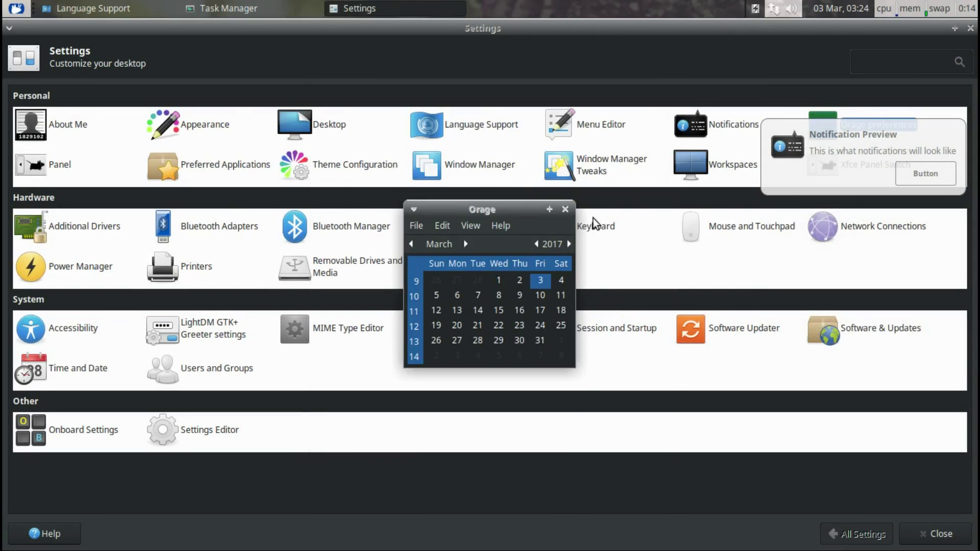
pyautogui.click(564, 211)
# Check the list of items in the Panel settings and return to the settings overview.
pyautogui.click(50, 165)
pyautogui.click(123, 160)
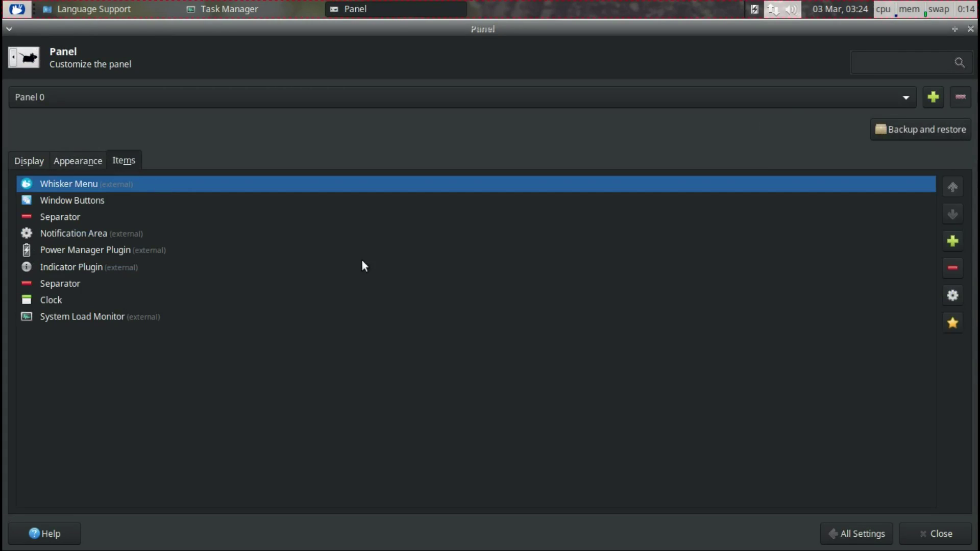
pyautogui.click(840, 536)
# Look through the Preferred Applications options and return to the settings overview.
pyautogui.click(229, 167)
pyautogui.click(128, 186)
pyautogui.click(121, 187)
pyautogui.click(113, 188)
pyautogui.click(86, 201)
pyautogui.click(99, 98)
pyautogui.click(848, 535)
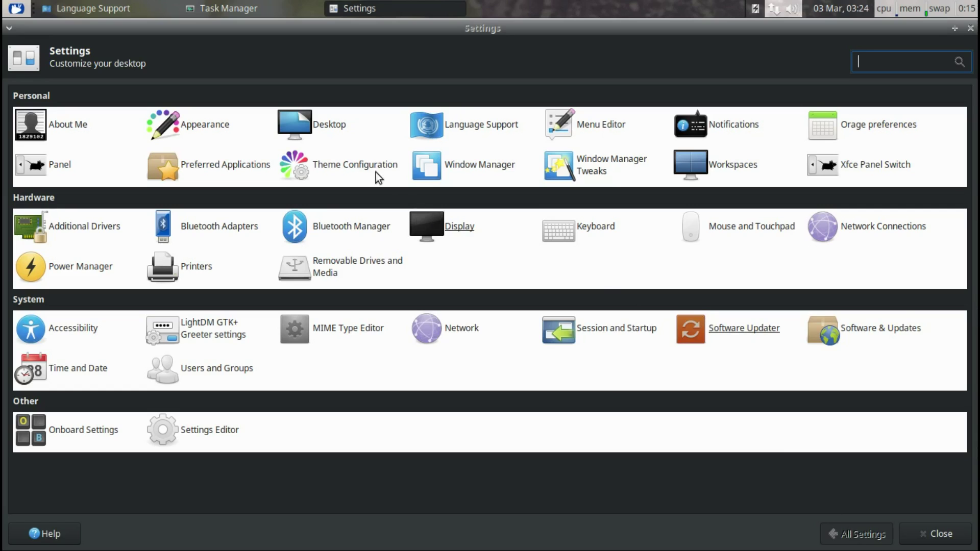
# Enable custom menu colors with a black menu background in Theme Configuration, apply the change and close the dialog.
pyautogui.click(399, 164)
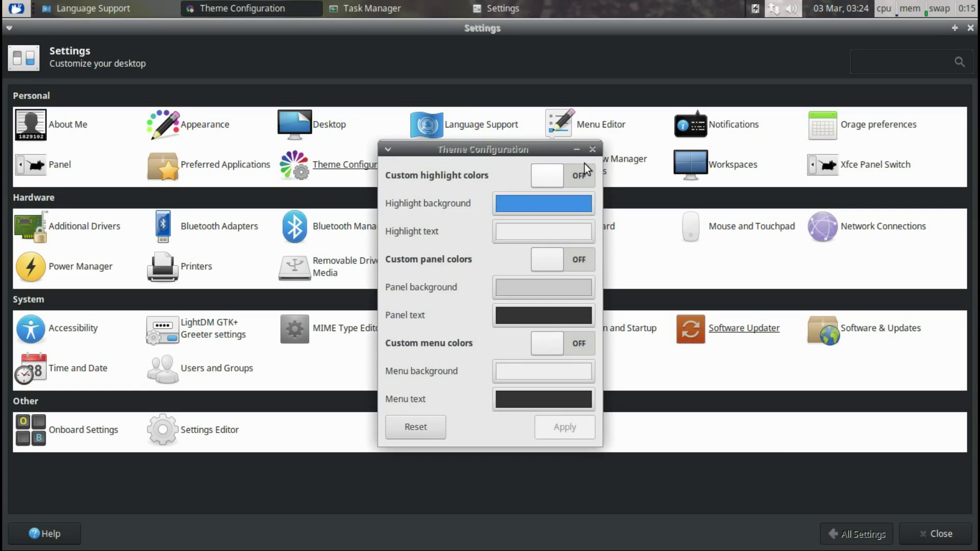
pyautogui.click(524, 373)
pyautogui.click(628, 399)
pyautogui.click(564, 427)
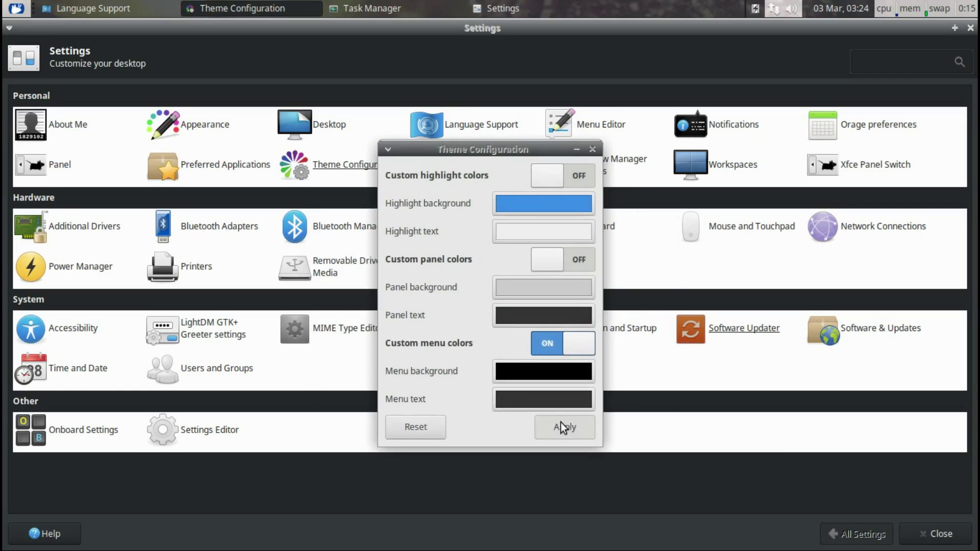
pyautogui.click(592, 149)
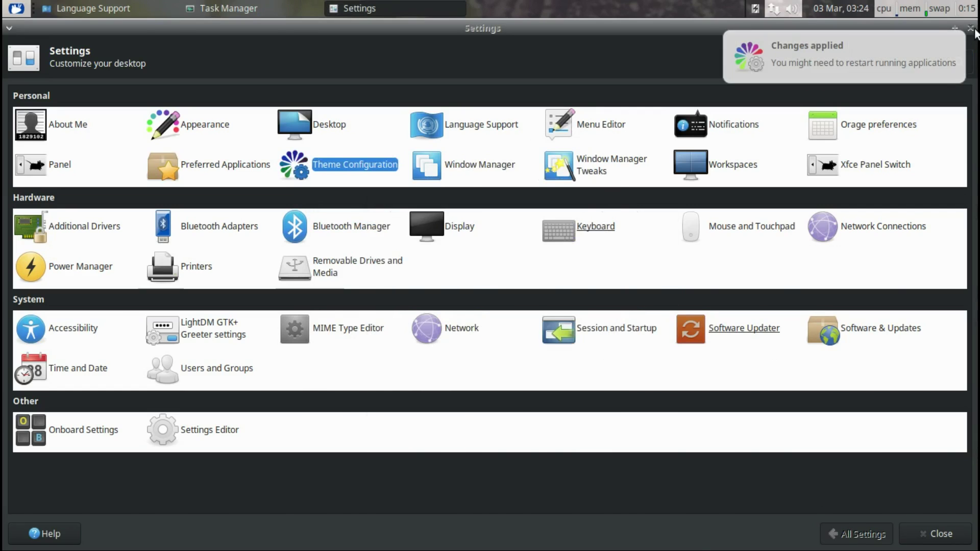
# Close the Settings and Language Support windows, reopen the settings manager from the Whisker Menu and maximize it.
pyautogui.click(970, 28)
pyautogui.click(314, 28)
pyautogui.click(19, 8)
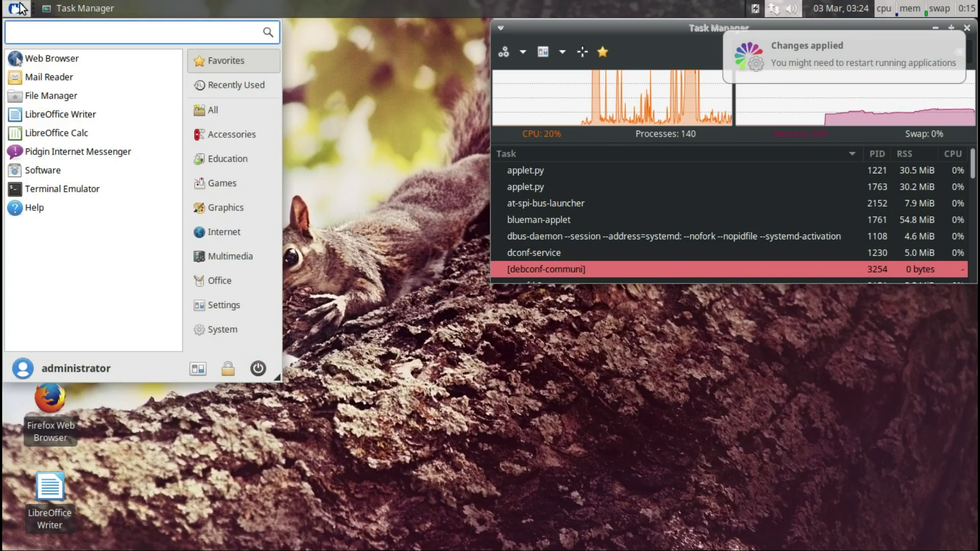
pyautogui.click(196, 370)
pyautogui.doubleClick(689, 88)
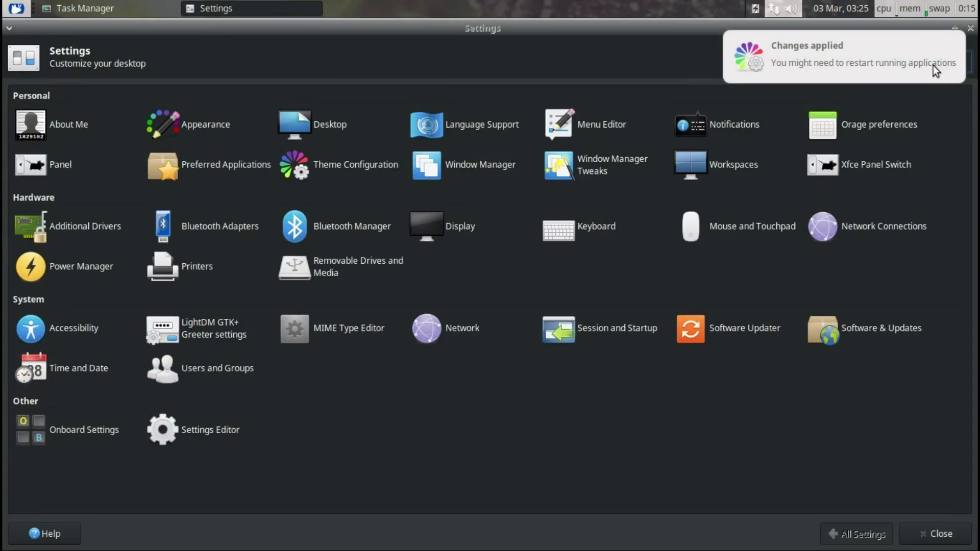
# Look through the Window Manager's style, focus and advanced settings and return to the settings overview.
pyautogui.click(442, 168)
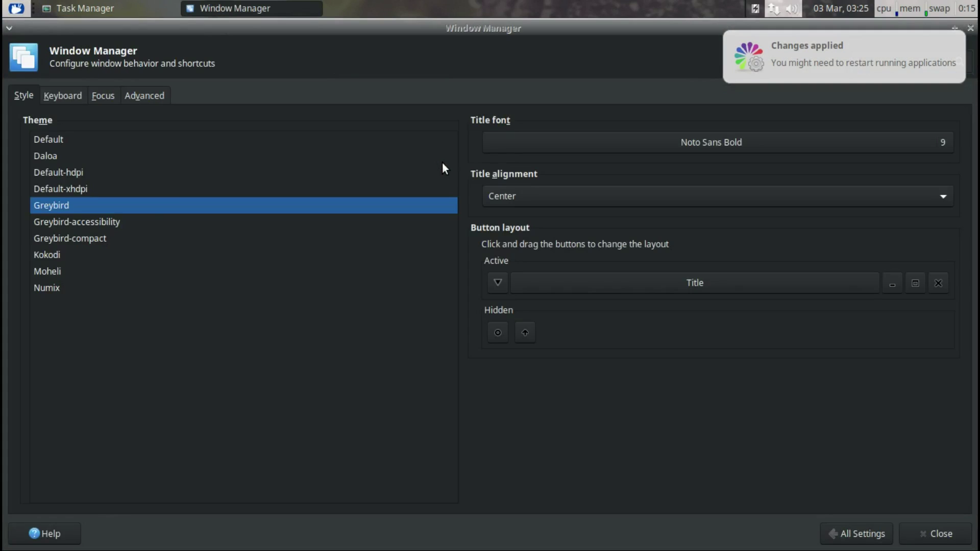
pyautogui.click(103, 96)
pyautogui.click(145, 94)
pyautogui.click(840, 529)
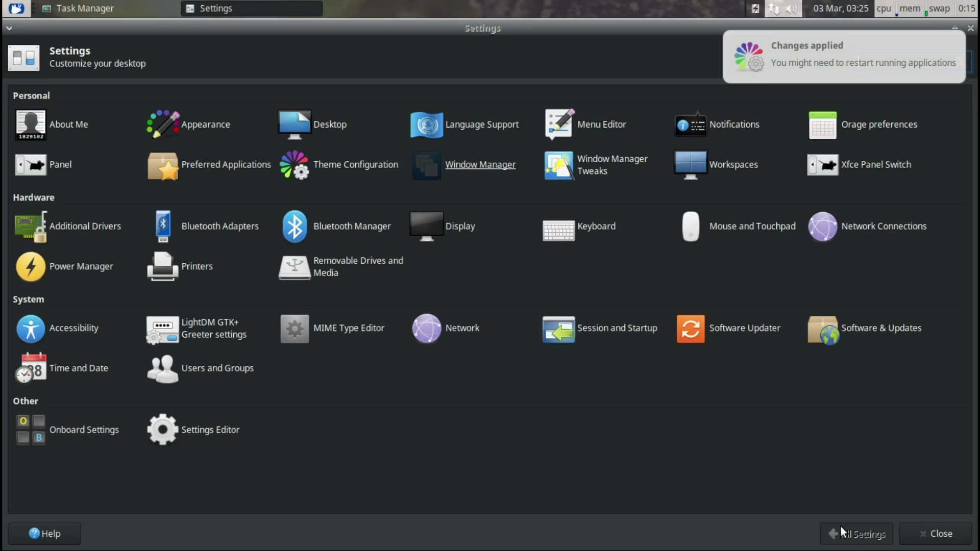
# Look through the pages of Window Manager Tweaks and return to the settings overview.
pyautogui.click(602, 173)
pyautogui.click(77, 95)
pyautogui.click(92, 96)
pyautogui.click(224, 96)
pyautogui.click(278, 97)
pyautogui.click(839, 535)
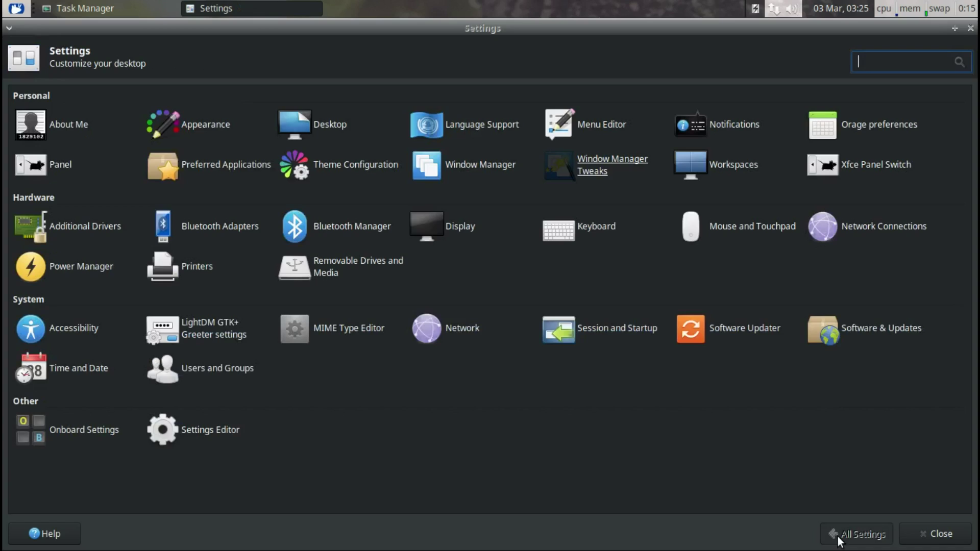
# Lower the number of workspaces, check the workspace margins and return to the settings overview.
pyautogui.click(719, 164)
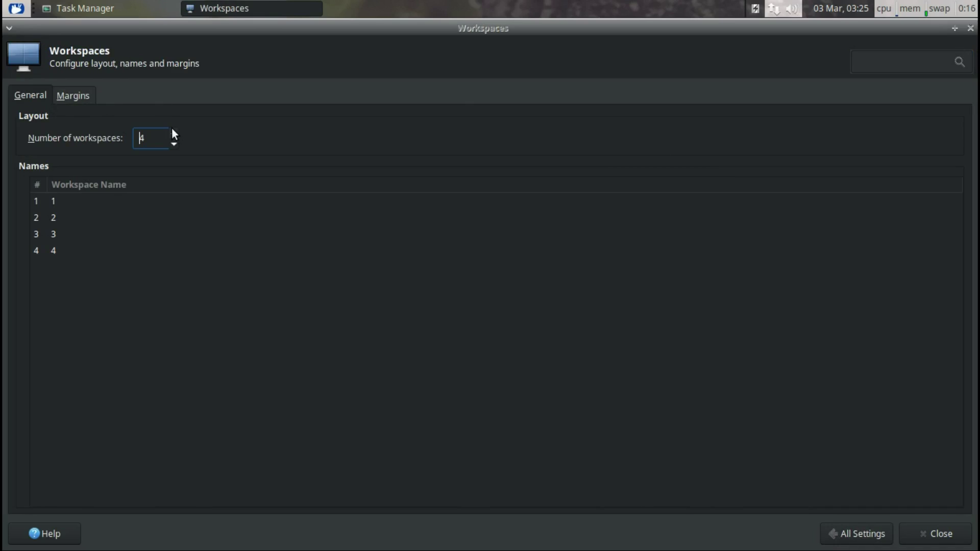
pyautogui.click(175, 144)
pyautogui.click(174, 145)
pyautogui.click(174, 145)
pyautogui.hotkey('alt', 'm')
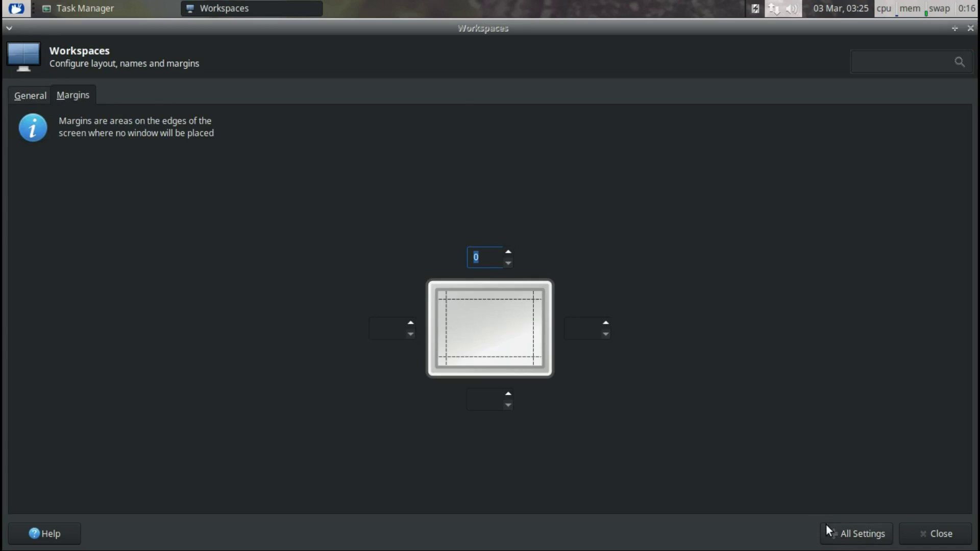
pyautogui.click(840, 534)
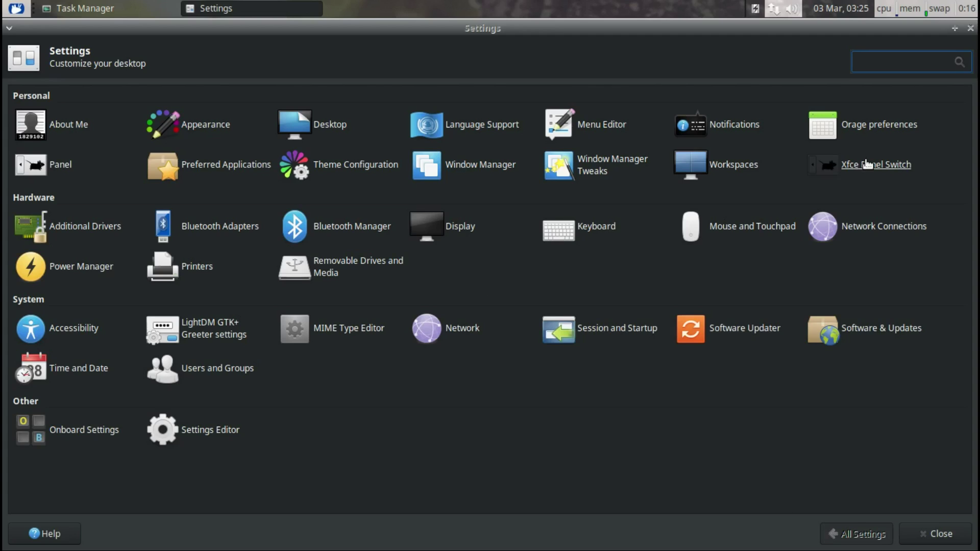
# Look through the panel presets from GNOME 2 to Xubuntu Modern in Xfce Panel Switch and close it.
pyautogui.click(842, 162)
pyautogui.click(448, 239)
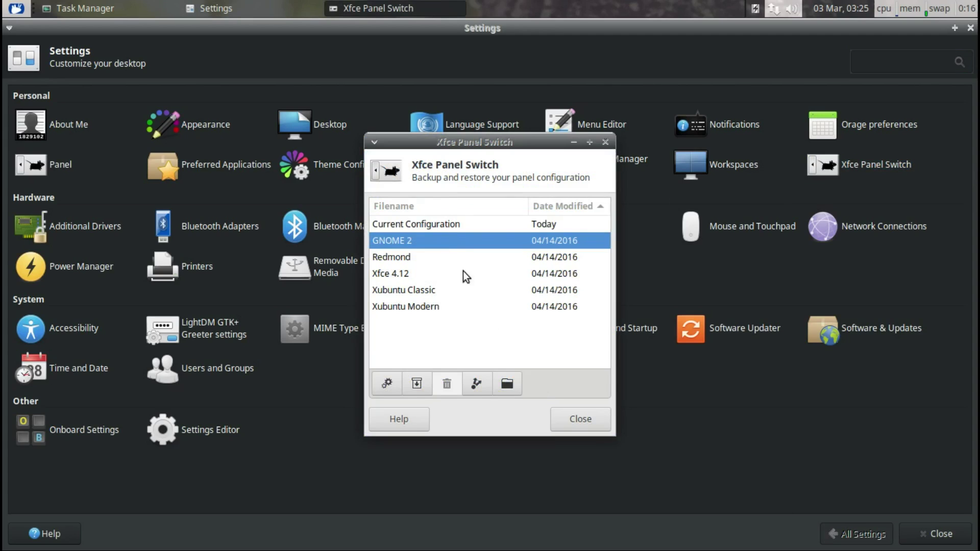
pyautogui.click(392, 258)
pyautogui.click(396, 274)
pyautogui.click(401, 290)
pyautogui.click(405, 306)
pyautogui.click(605, 142)
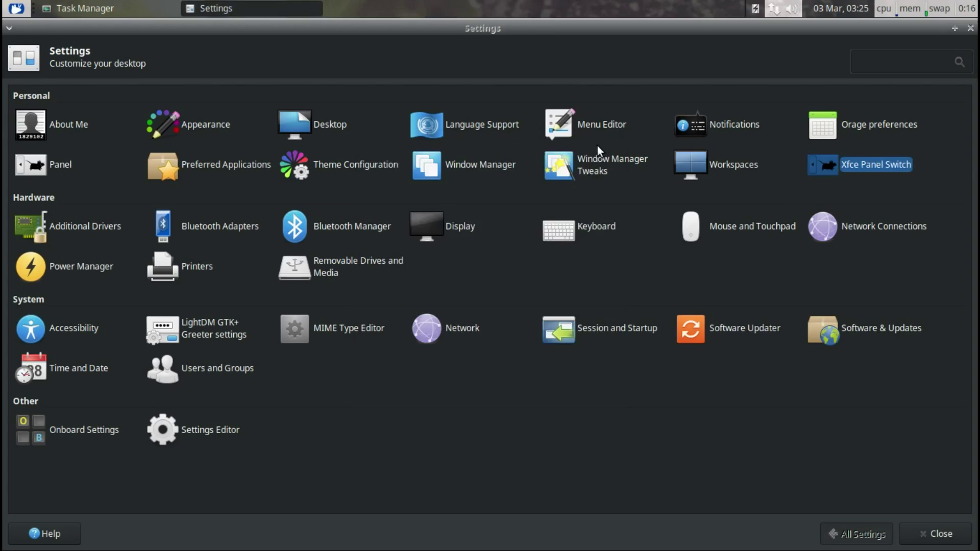
# Apply the proprietary intel-microcode driver in Additional Drivers, authenticate with the account password and minimize the window.
pyautogui.click(129, 229)
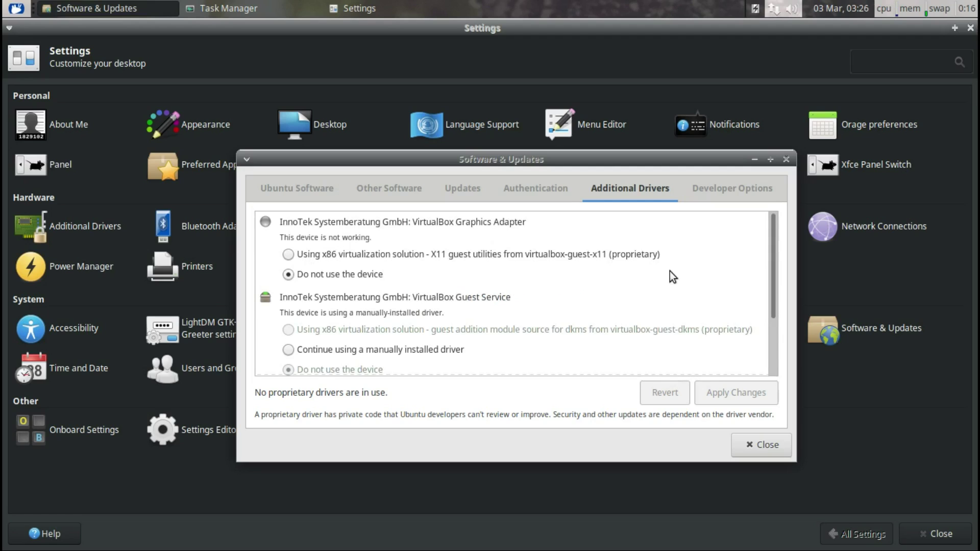
pyautogui.moveTo(774, 281); pyautogui.dragTo(766, 347)
pyautogui.click(313, 343)
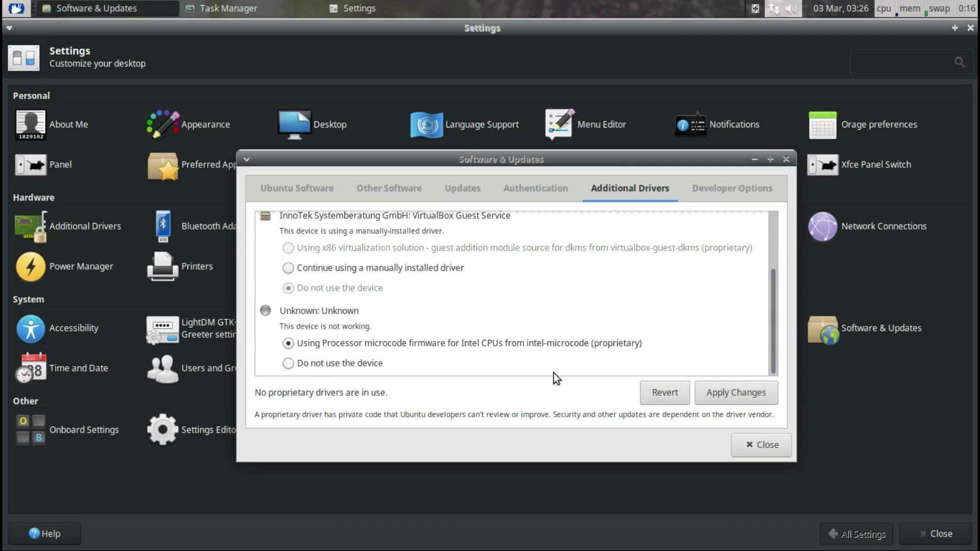
pyautogui.click(703, 393)
pyautogui.write('•••••••')
pyautogui.press('Return')
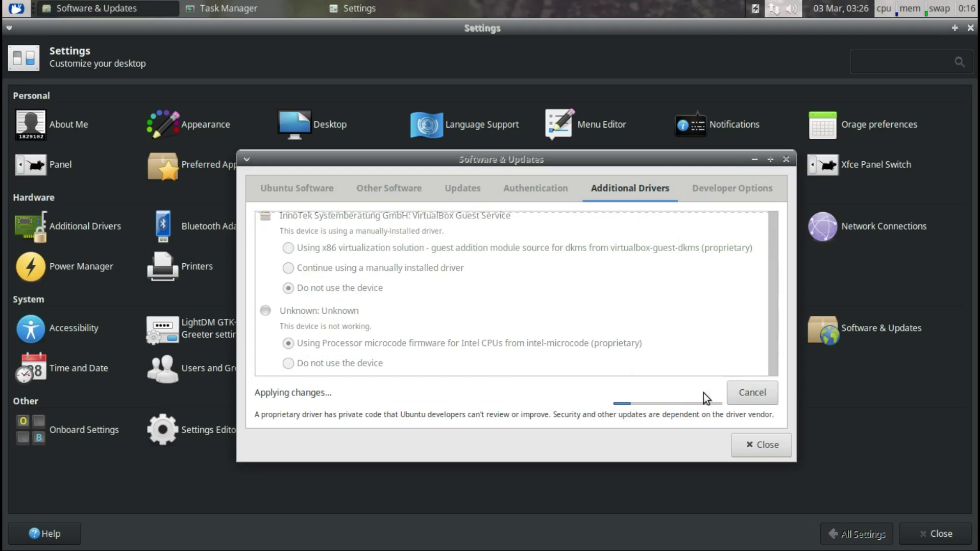
pyautogui.click(753, 159)
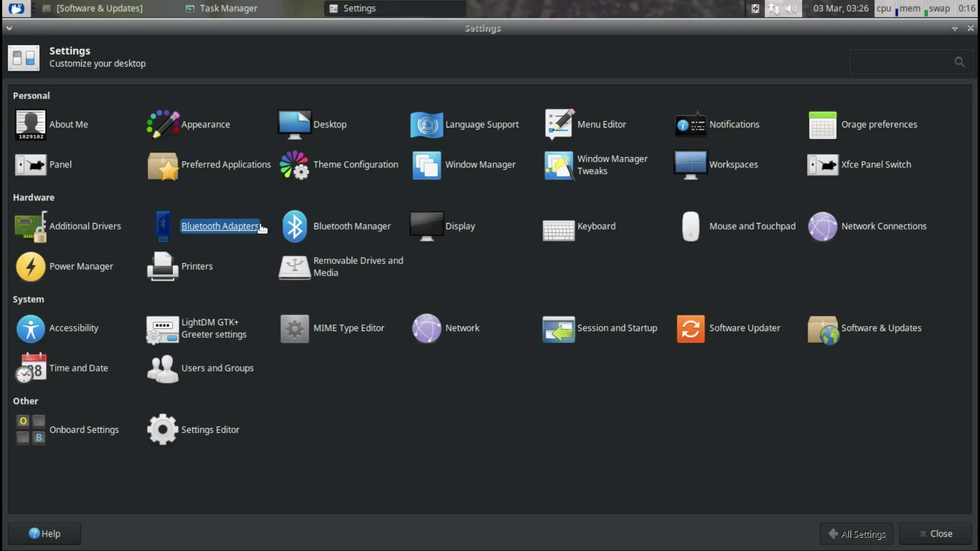
# Open and dismiss the Bluetooth Manager, and look through the Display resolution, refresh rate and rotation options.
pyautogui.click(325, 232)
pyautogui.click(454, 313)
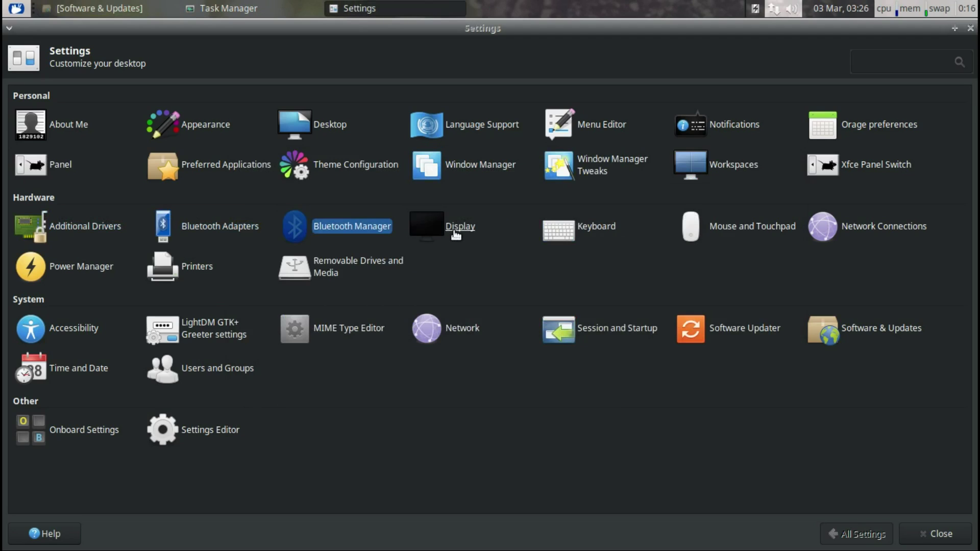
pyautogui.click(456, 235)
pyautogui.click(861, 146)
pyautogui.click(862, 152)
pyautogui.click(864, 169)
pyautogui.click(864, 169)
pyautogui.click(863, 197)
pyautogui.click(863, 197)
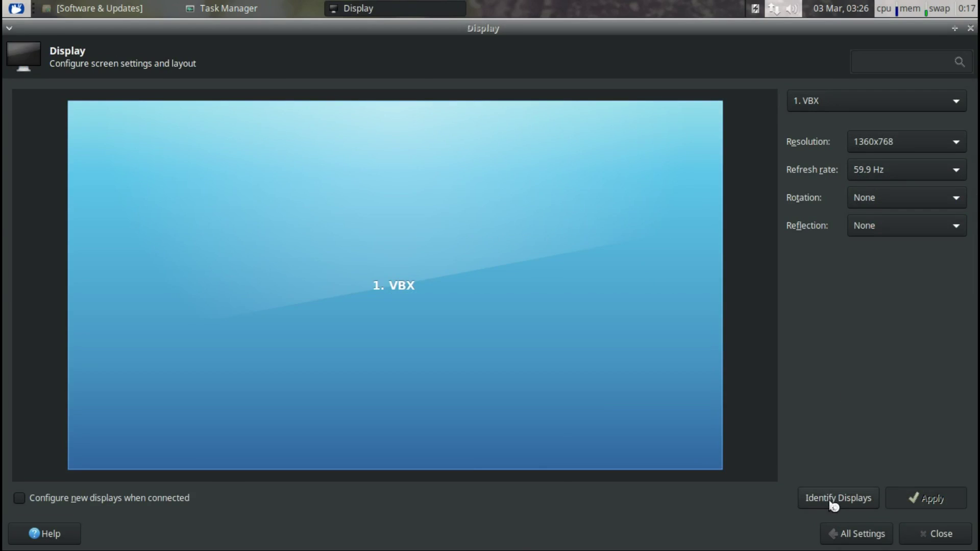
pyautogui.click(839, 532)
# Review the Keyboard behavior and layout settings and return to the settings overview.
pyautogui.click(584, 228)
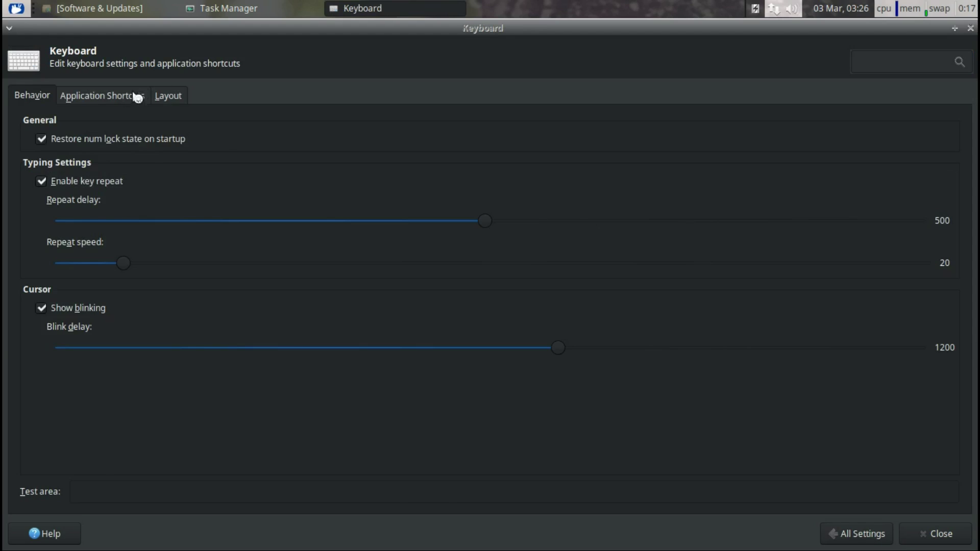
pyautogui.click(168, 96)
pyautogui.click(867, 540)
# Review the Mouse and Touchpad behavior, select the DMZ (White) cursor theme and return to the settings overview.
pyautogui.click(654, 227)
pyautogui.click(81, 96)
pyautogui.click(115, 95)
pyautogui.click(94, 159)
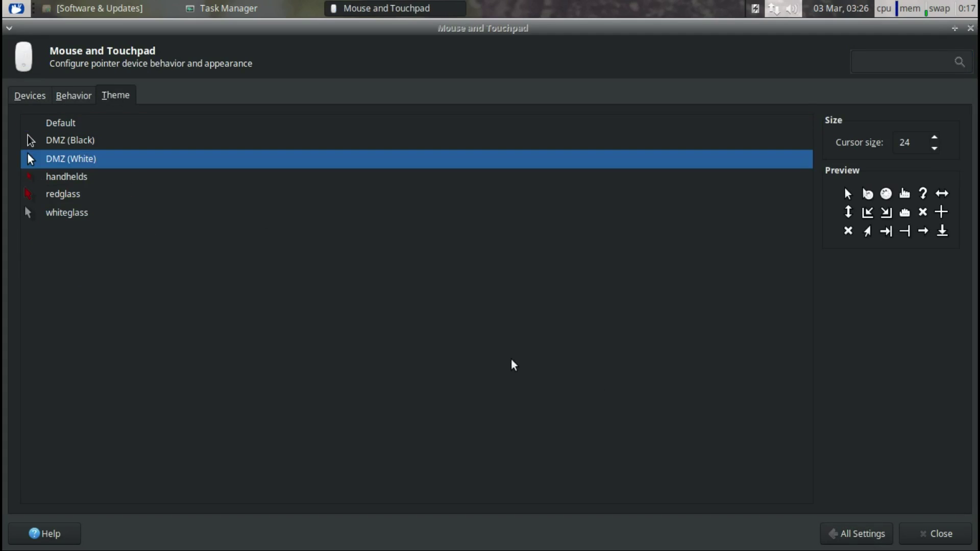
pyautogui.click(837, 534)
# Check the Network Connections list, and look through the Power Manager's system, display, security and device settings.
pyautogui.click(877, 227)
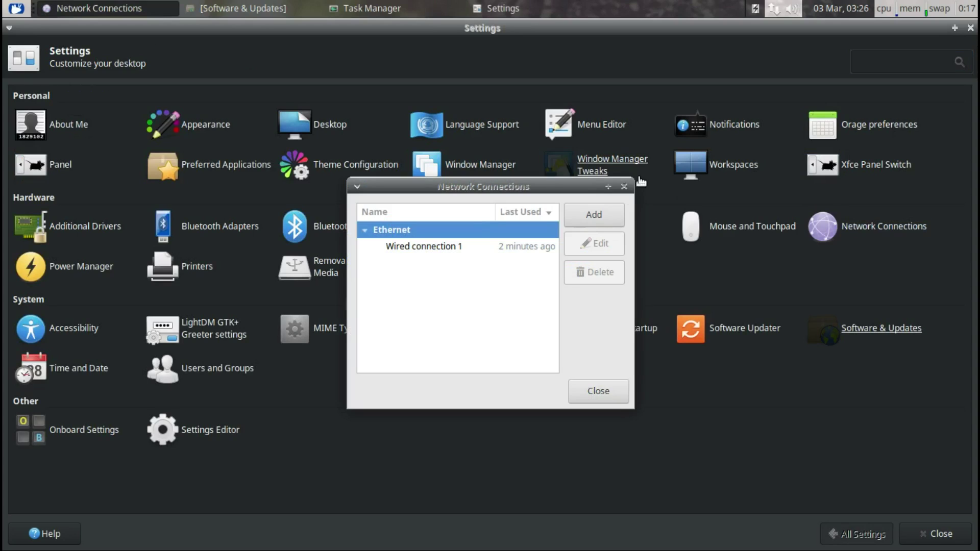
pyautogui.click(626, 191)
pyautogui.click(74, 268)
pyautogui.click(75, 90)
pyautogui.click(107, 91)
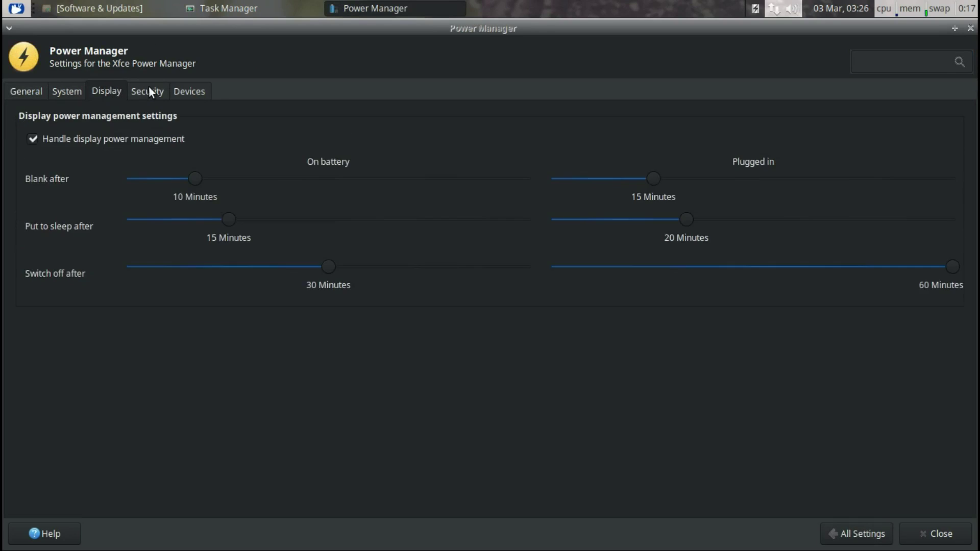
pyautogui.click(148, 91)
pyautogui.click(189, 91)
pyautogui.click(74, 158)
pyautogui.click(857, 533)
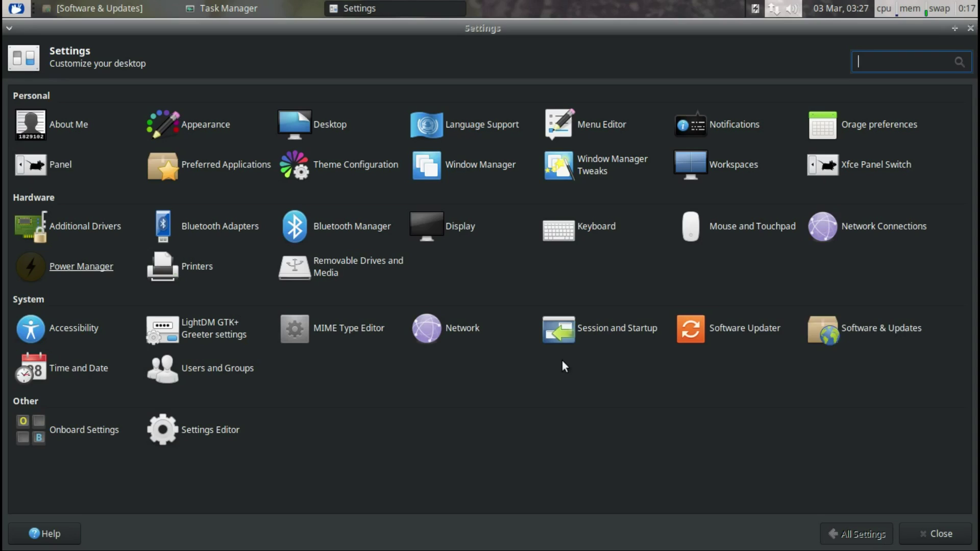
# Open the Printers window, view the device types offered for a new printer and close both windows.
pyautogui.click(198, 267)
pyautogui.click(355, 308)
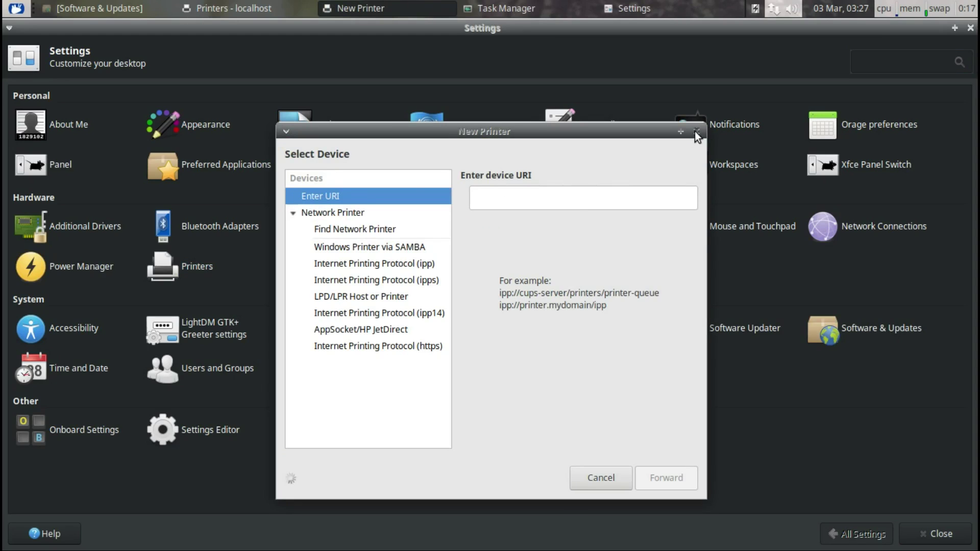
pyautogui.click(697, 133)
pyautogui.click(644, 195)
# Look through all the pages of the Removable Drives and Media settings and close them.
pyautogui.click(326, 263)
pyautogui.click(384, 160)
pyautogui.click(433, 160)
pyautogui.click(472, 160)
pyautogui.click(509, 160)
pyautogui.click(549, 159)
pyautogui.click(663, 92)
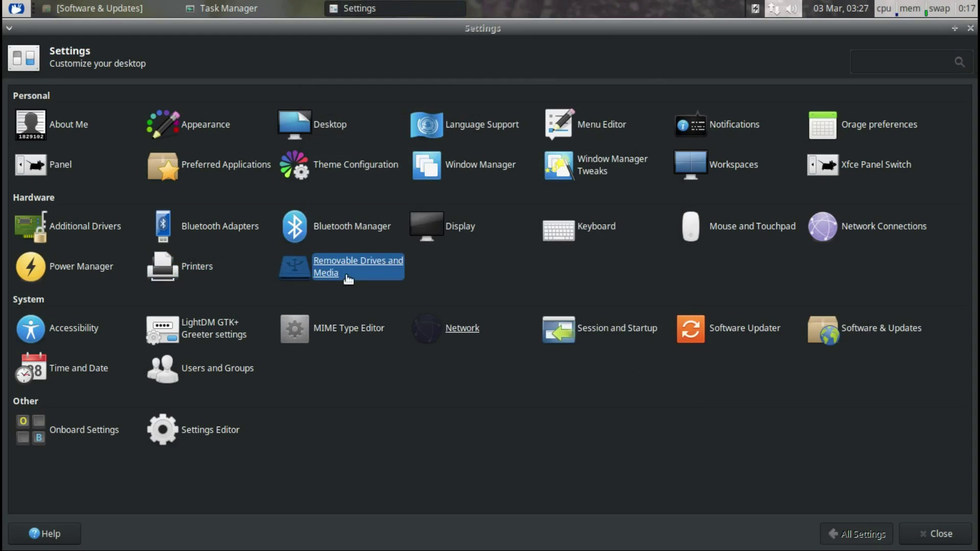
# Review the Accessibility settings for keyboard and mouse and return to the settings overview.
pyautogui.click(79, 327)
pyautogui.click(136, 96)
pyautogui.click(168, 97)
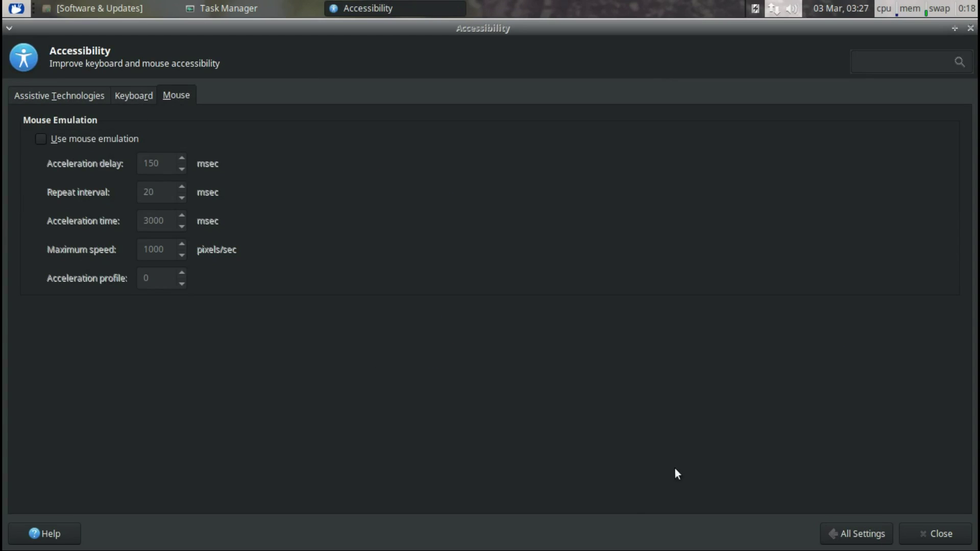
pyautogui.click(855, 534)
# Open the LightDM GTK+ Greeter settings by entering the account password, look through their pages and return to the overview.
pyautogui.click(209, 326)
pyautogui.write('***')
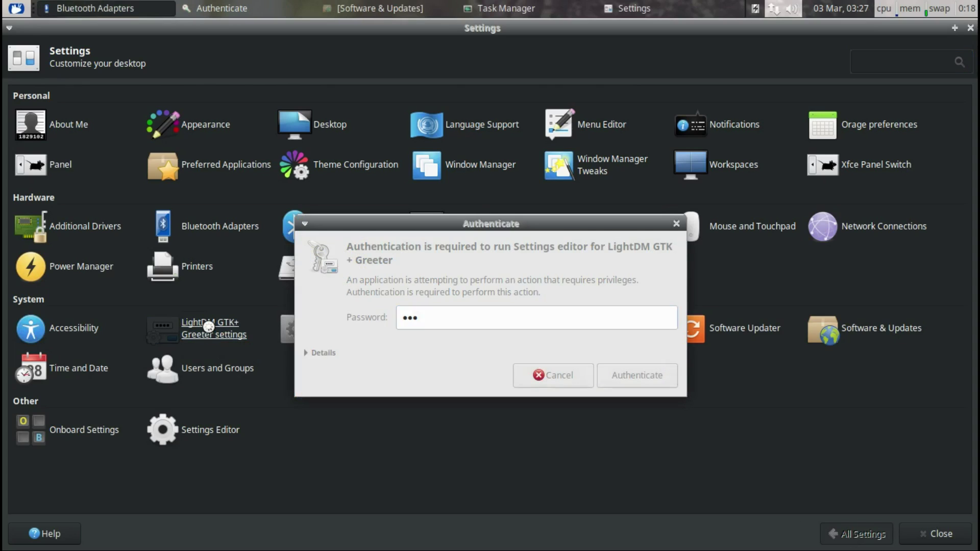
pyautogui.click(424, 320)
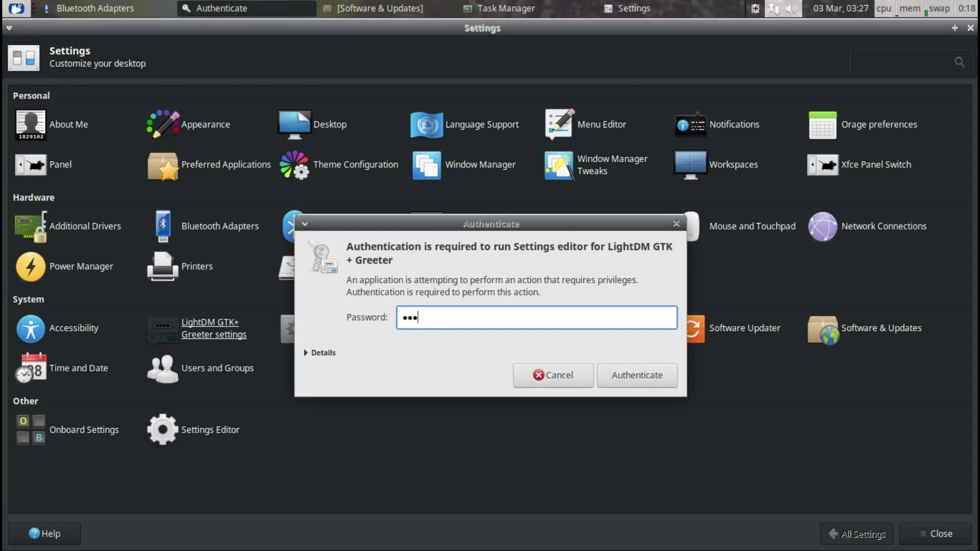
pyautogui.press('Return')
pyautogui.click(514, 279)
pyautogui.hotkey('ctrl', 'pagedown')
pyautogui.hotkey('ctrl', 'pagedown')
pyautogui.hotkey('ctrl', 'pagedown')
pyautogui.click(856, 533)
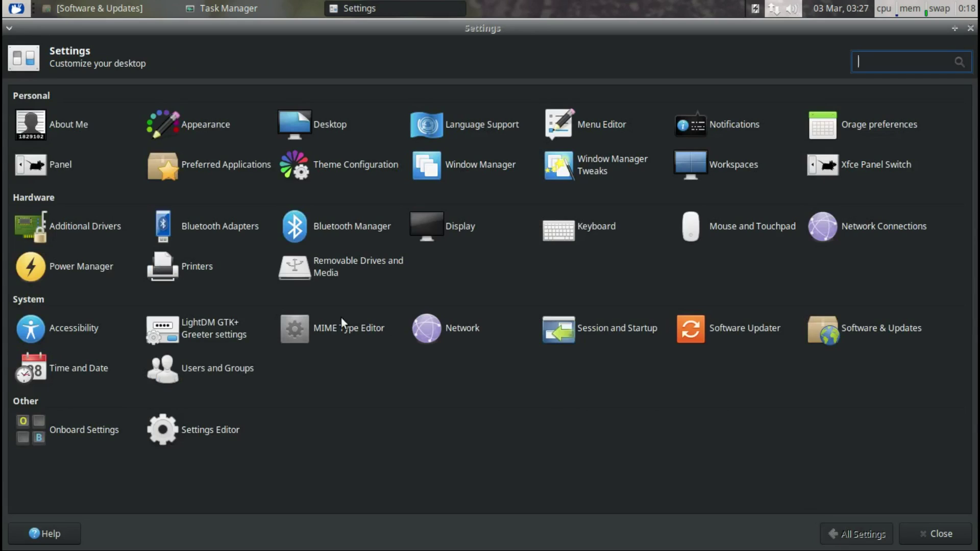
# Take a look at the MIME Type Editor and the pages of the Network settings, and leave both.
pyautogui.click(331, 327)
pyautogui.click(387, 29)
pyautogui.click(449, 327)
pyautogui.hotkey('ctrl', 'pagedown')
pyautogui.hotkey('ctrl', 'pagedown')
pyautogui.click(591, 155)
# Set the Session and Startup splash screen to Balou, check the session and advanced pages and return to the overview.
pyautogui.click(608, 328)
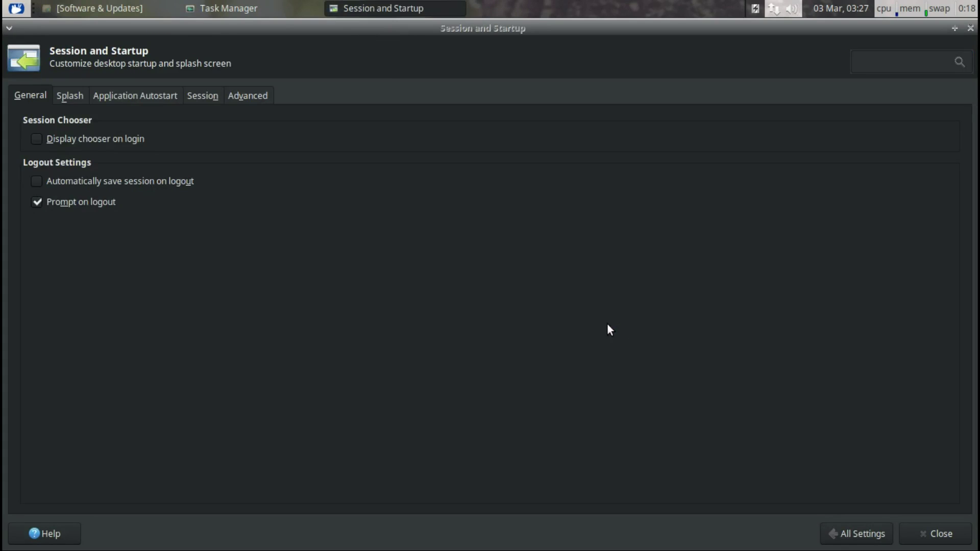
pyautogui.click(69, 96)
pyautogui.click(43, 156)
pyautogui.click(41, 172)
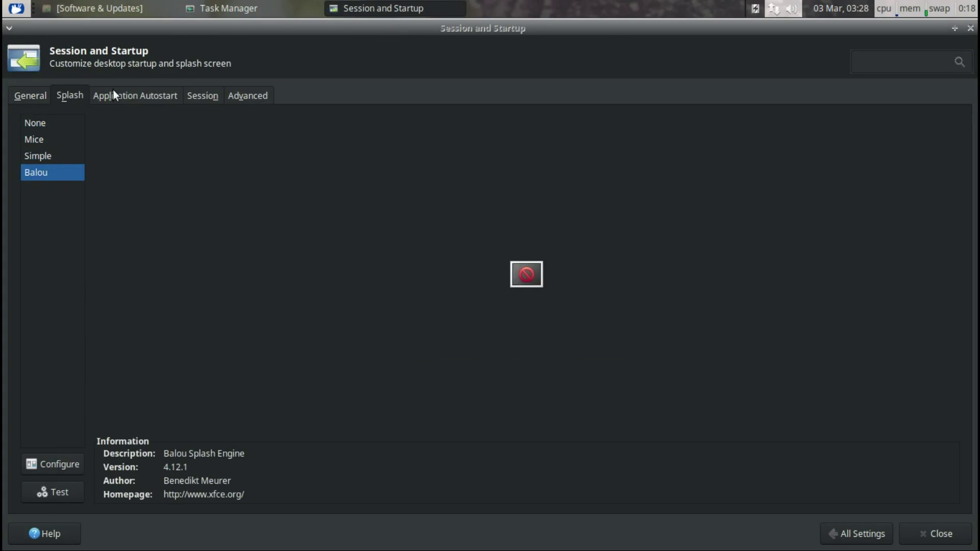
pyautogui.click(204, 96)
pyautogui.click(245, 96)
pyautogui.click(837, 530)
# Launch the Software Updater's update check, then look through the pages of the open Software & Updates window and close it.
pyautogui.click(741, 329)
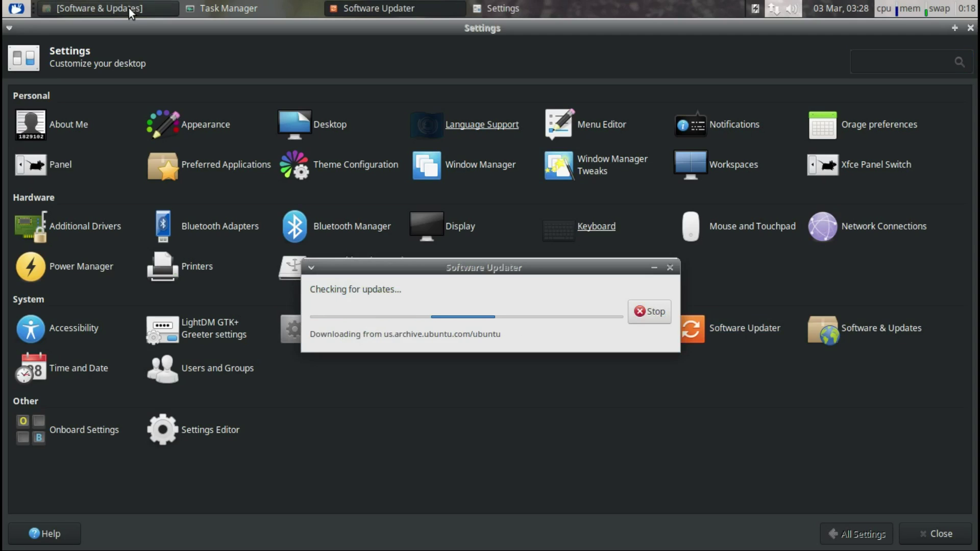
pyautogui.click(136, 9)
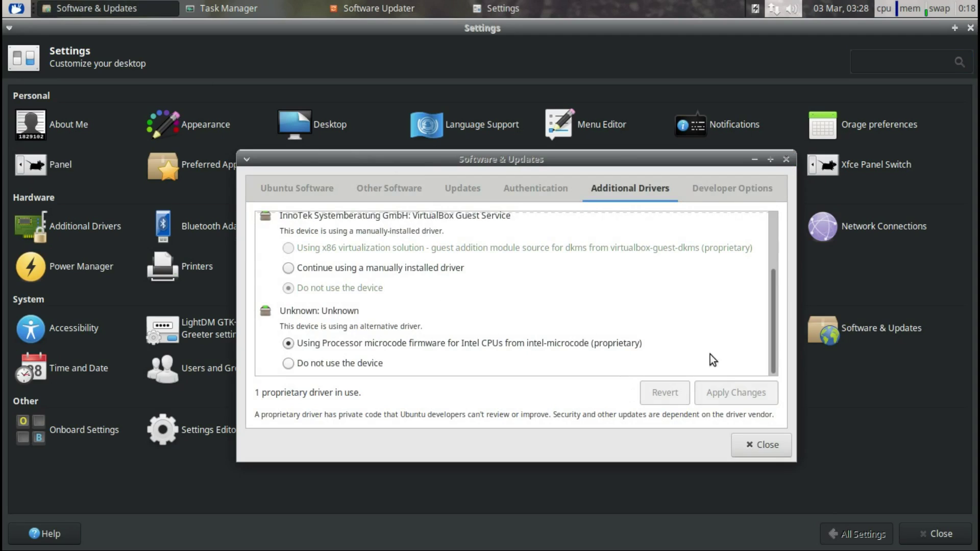
pyautogui.click(718, 191)
pyautogui.click(546, 191)
pyautogui.click(457, 191)
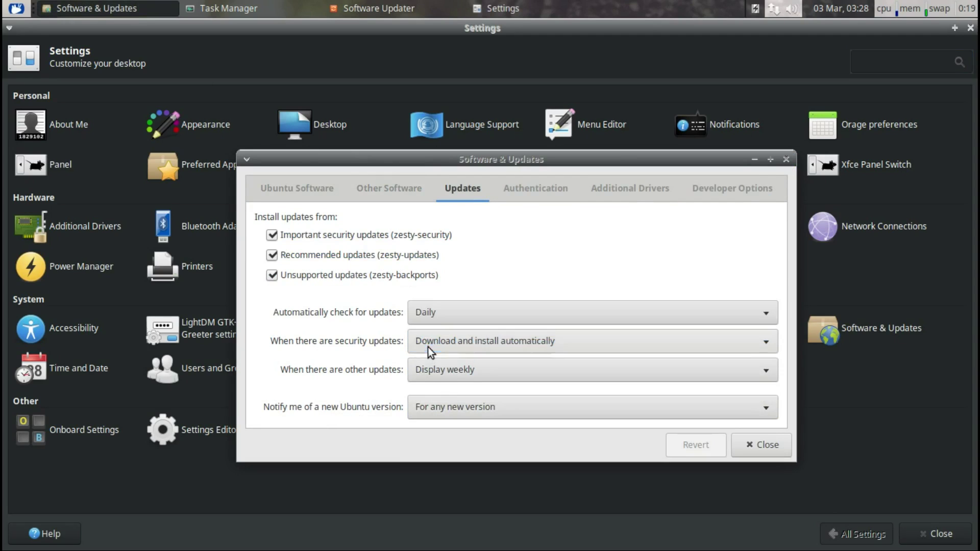
pyautogui.click(377, 190)
pyautogui.click(334, 190)
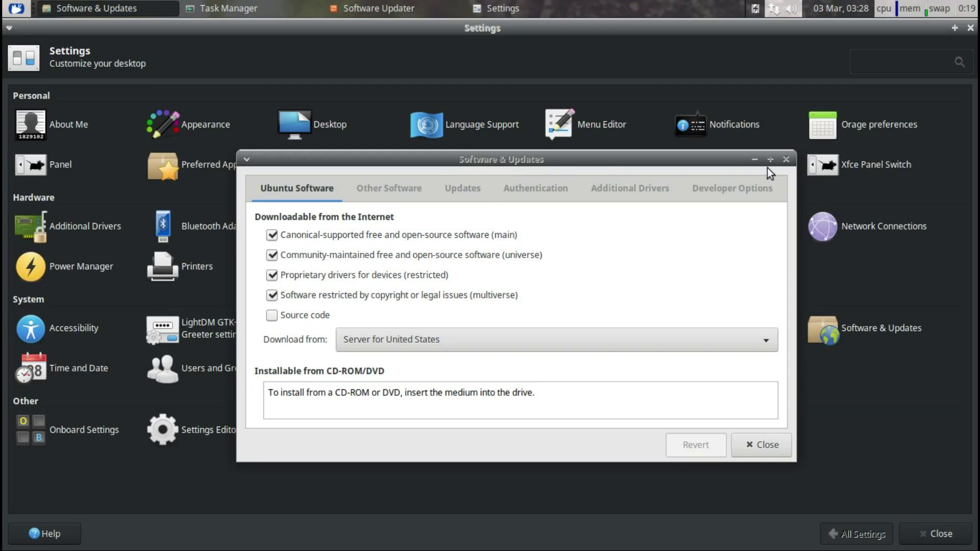
pyautogui.click(784, 159)
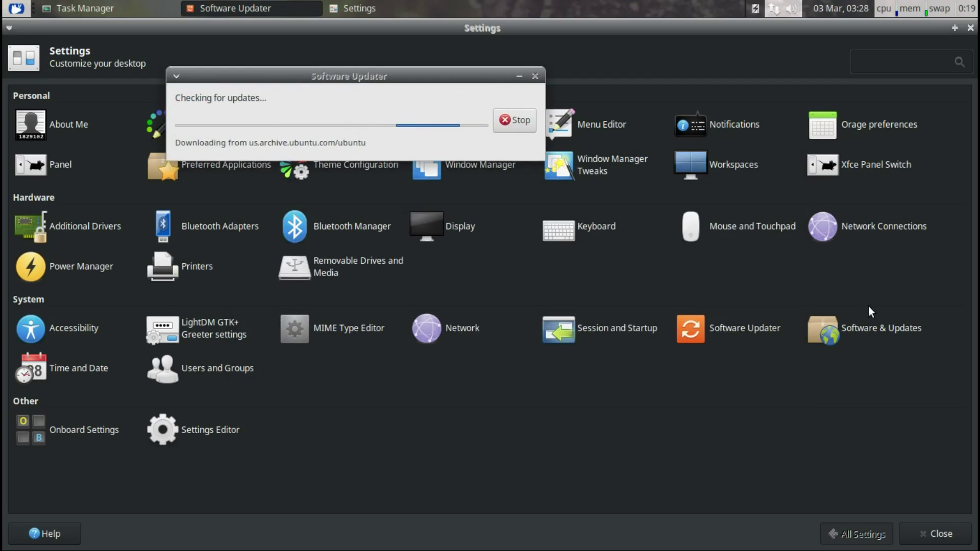
# Open the Software & Updates and Time and Date modules for a brief look and close both.
pyautogui.click(862, 319)
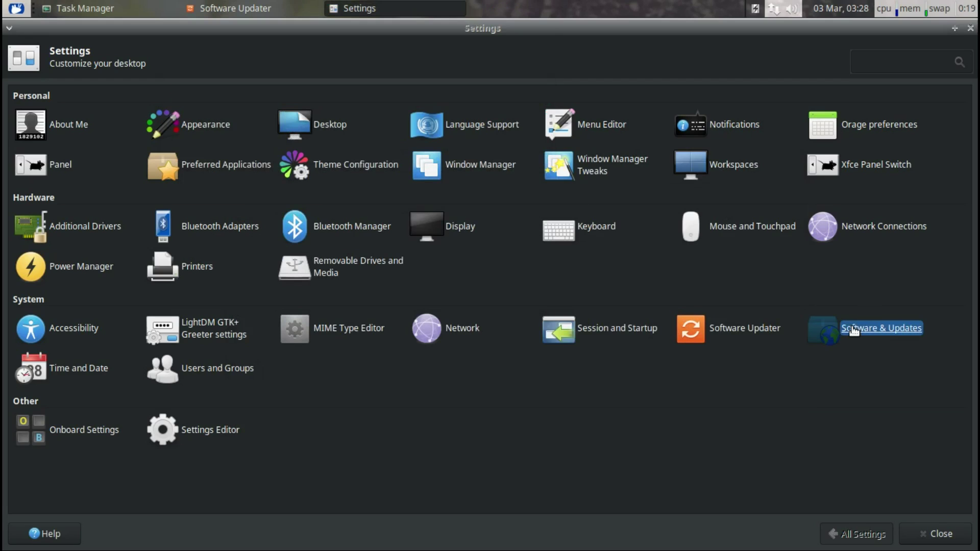
pyautogui.click(60, 371)
pyautogui.click(784, 160)
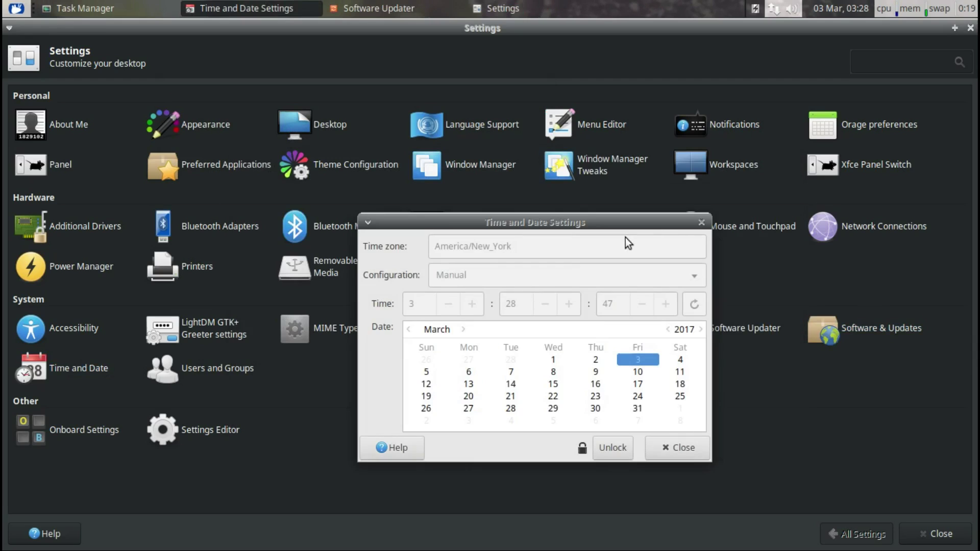
pyautogui.click(699, 223)
# Open Users and Groups, start adding a user by entering the account password, and dismiss the new account and users windows.
pyautogui.click(209, 368)
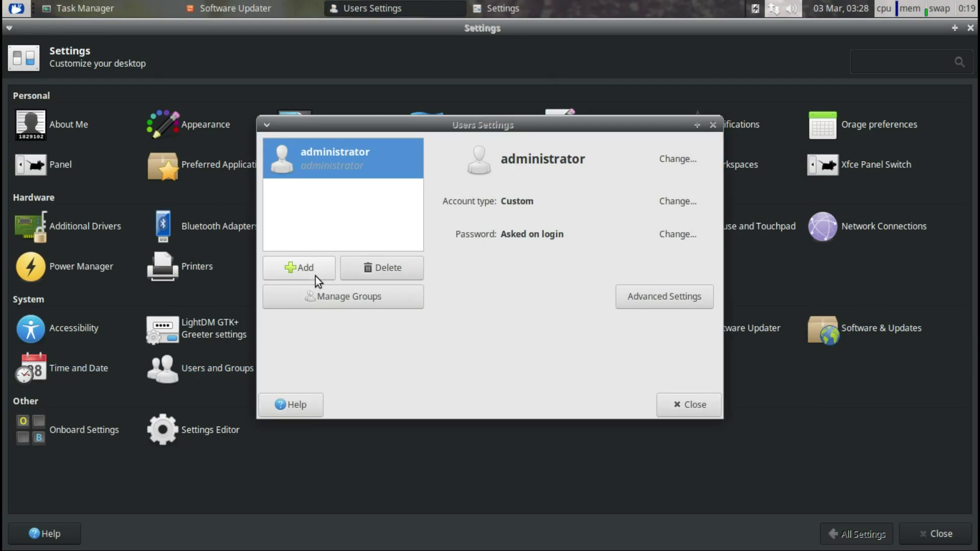
pyautogui.click(304, 266)
pyautogui.write('*******')
pyautogui.press('Return')
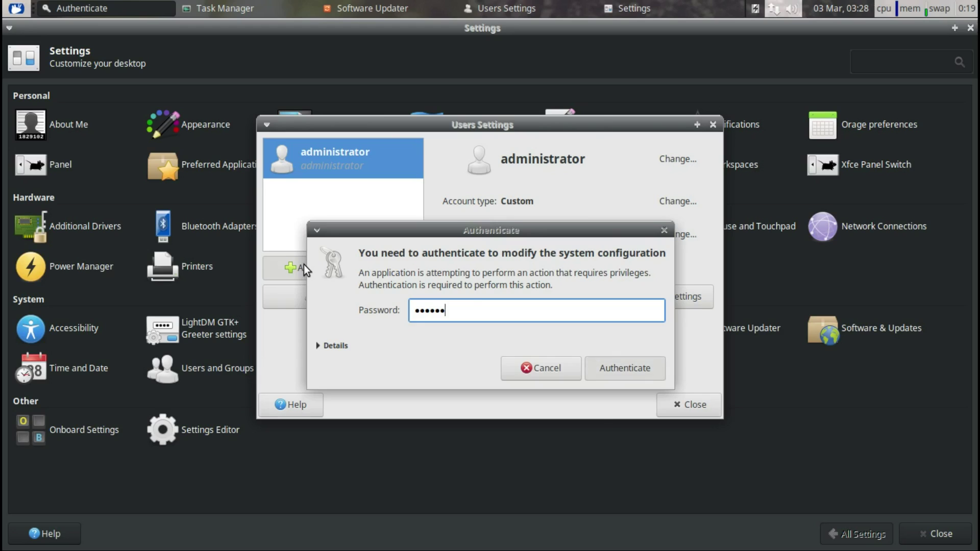
pyautogui.click(588, 106)
pyautogui.click(713, 124)
# Look through all the pages of the Onboard Settings and close them.
pyautogui.click(83, 429)
pyautogui.click(41, 300)
pyautogui.click(36, 319)
pyautogui.click(33, 339)
pyautogui.click(33, 358)
pyautogui.click(36, 378)
pyautogui.click(51, 397)
pyautogui.click(70, 411)
pyautogui.click(509, 259)
# Open the Settings Editor and examine the properties of its channels from displays through xsettings.
pyautogui.click(187, 434)
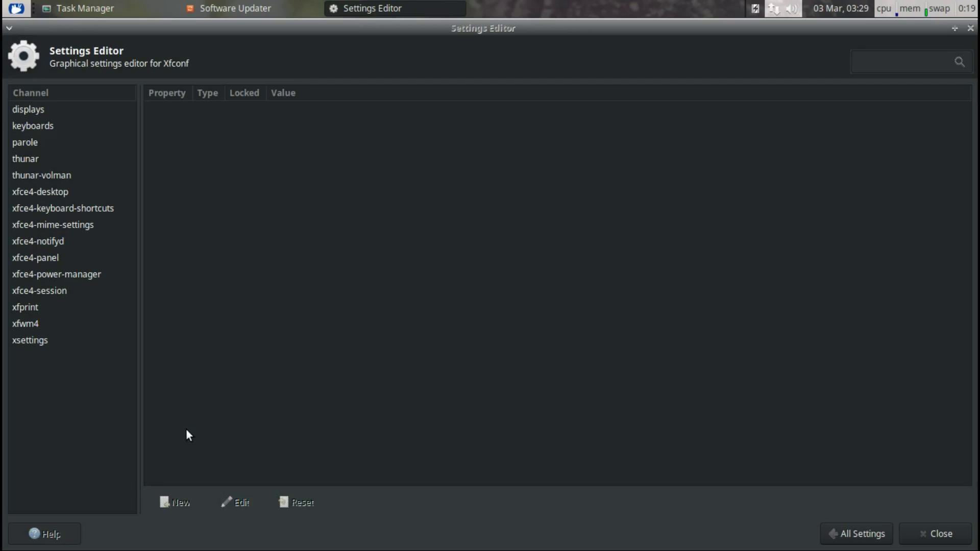
pyautogui.click(60, 114)
pyautogui.click(51, 128)
pyautogui.click(47, 159)
pyautogui.click(46, 176)
pyautogui.click(46, 192)
pyautogui.click(49, 225)
pyautogui.click(50, 241)
pyautogui.click(49, 258)
pyautogui.click(49, 275)
pyautogui.click(43, 291)
pyautogui.click(37, 307)
pyautogui.click(39, 323)
pyautogui.click(41, 339)
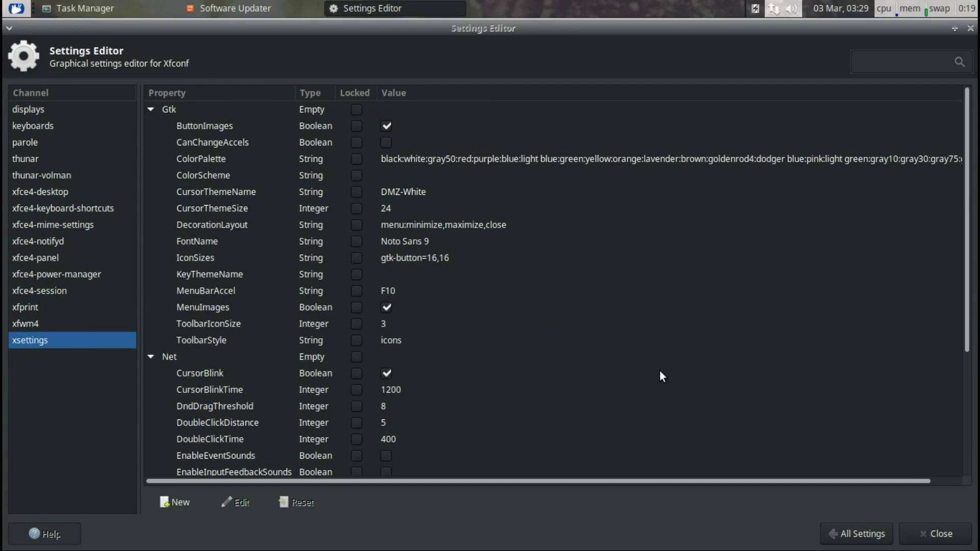